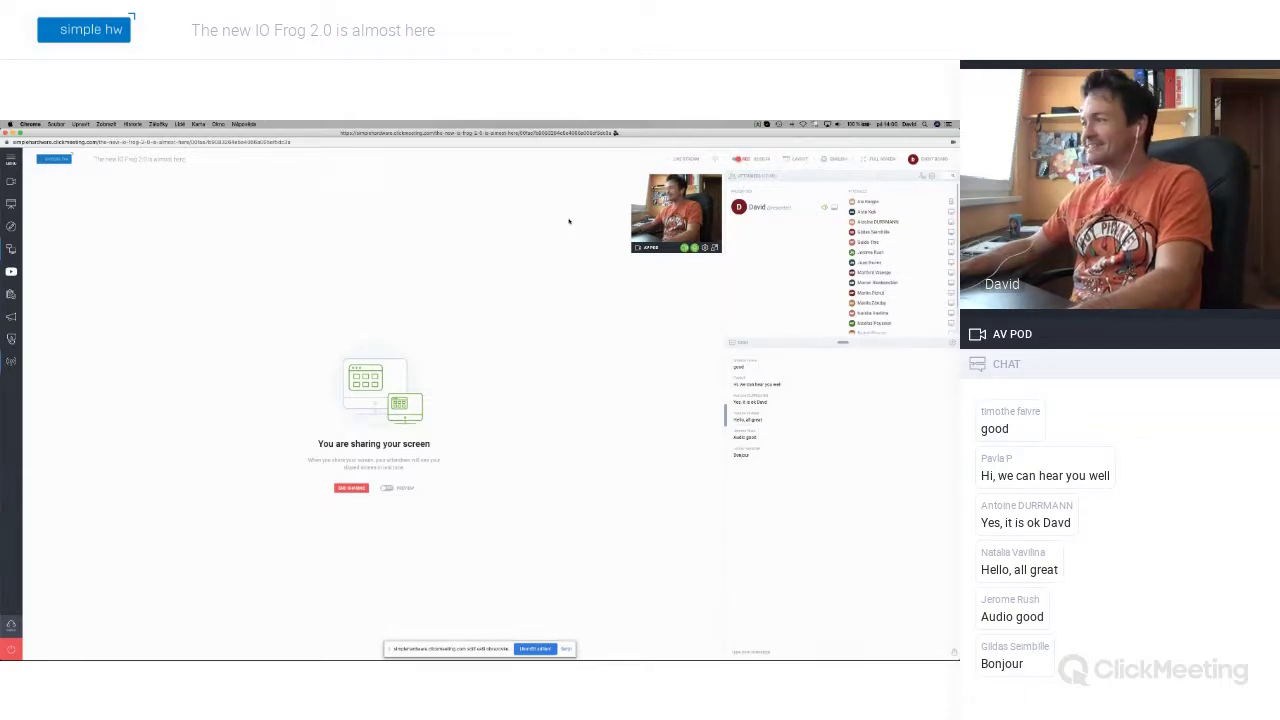
Step: Open the API documentation link from the IO Frog 2.0 page and view the new 'IO Frog API' tab
key("super+Tab")
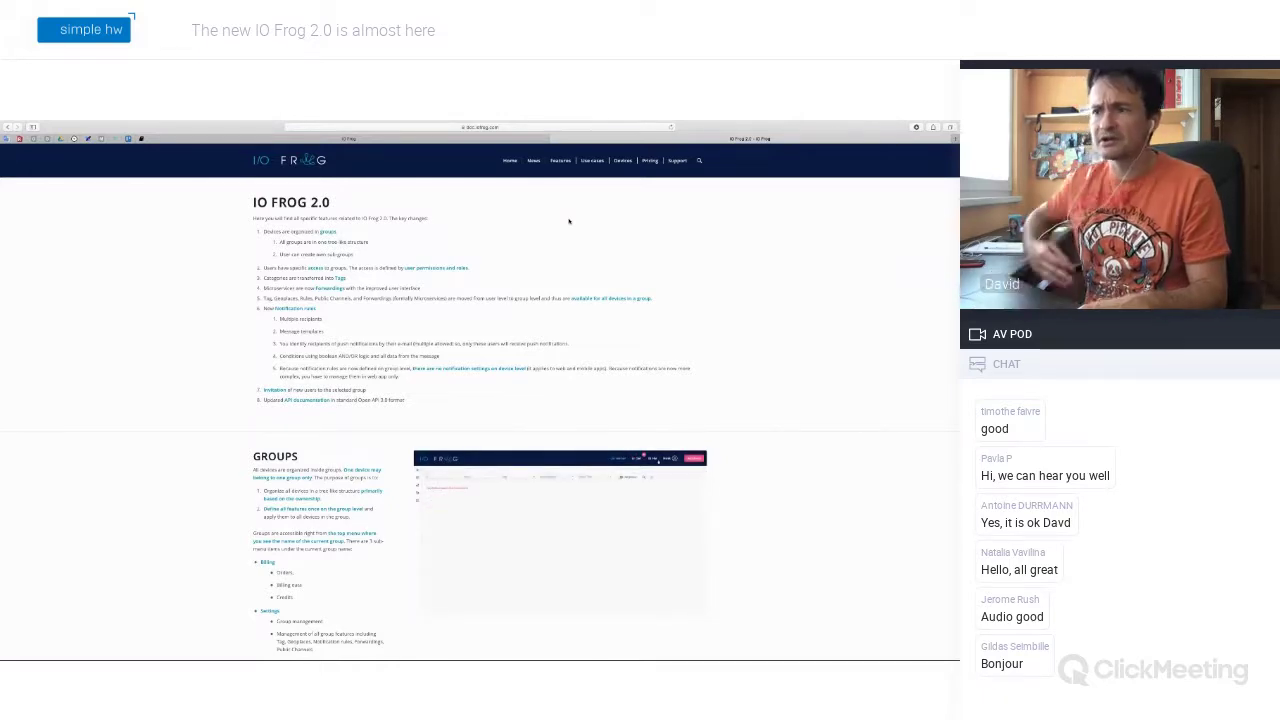
left_click(322, 401)
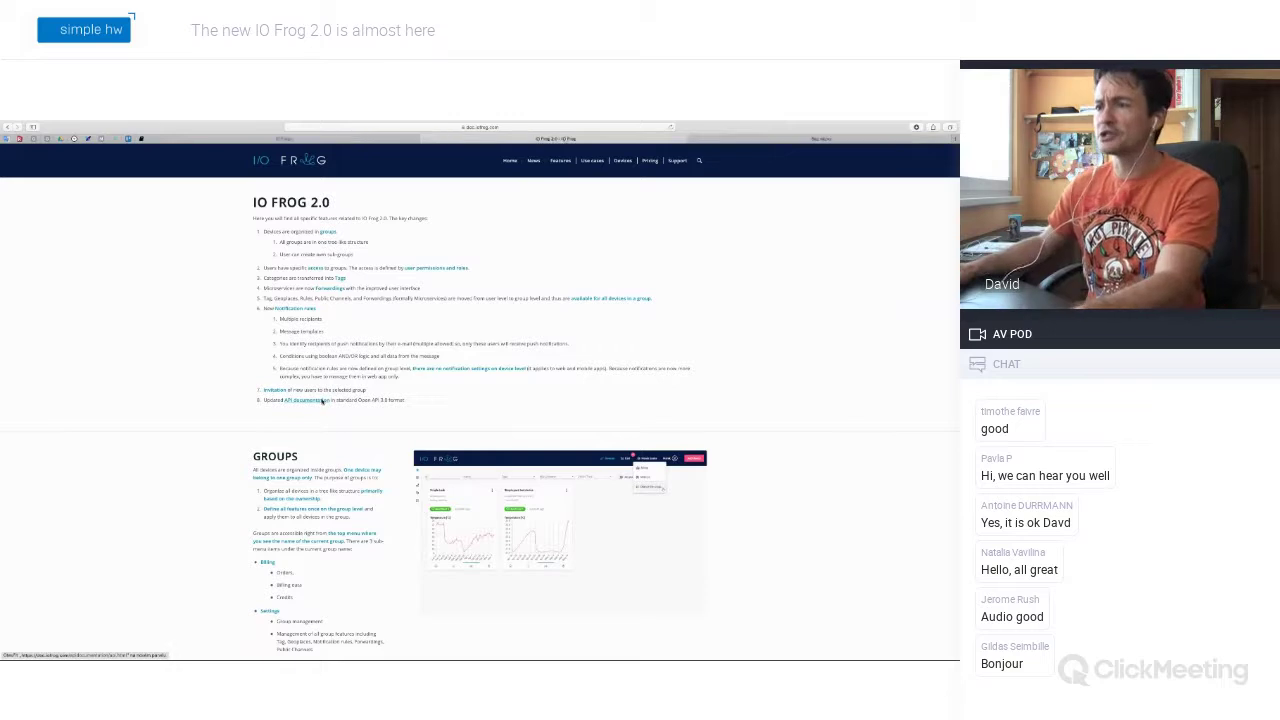
left_click(812, 138)
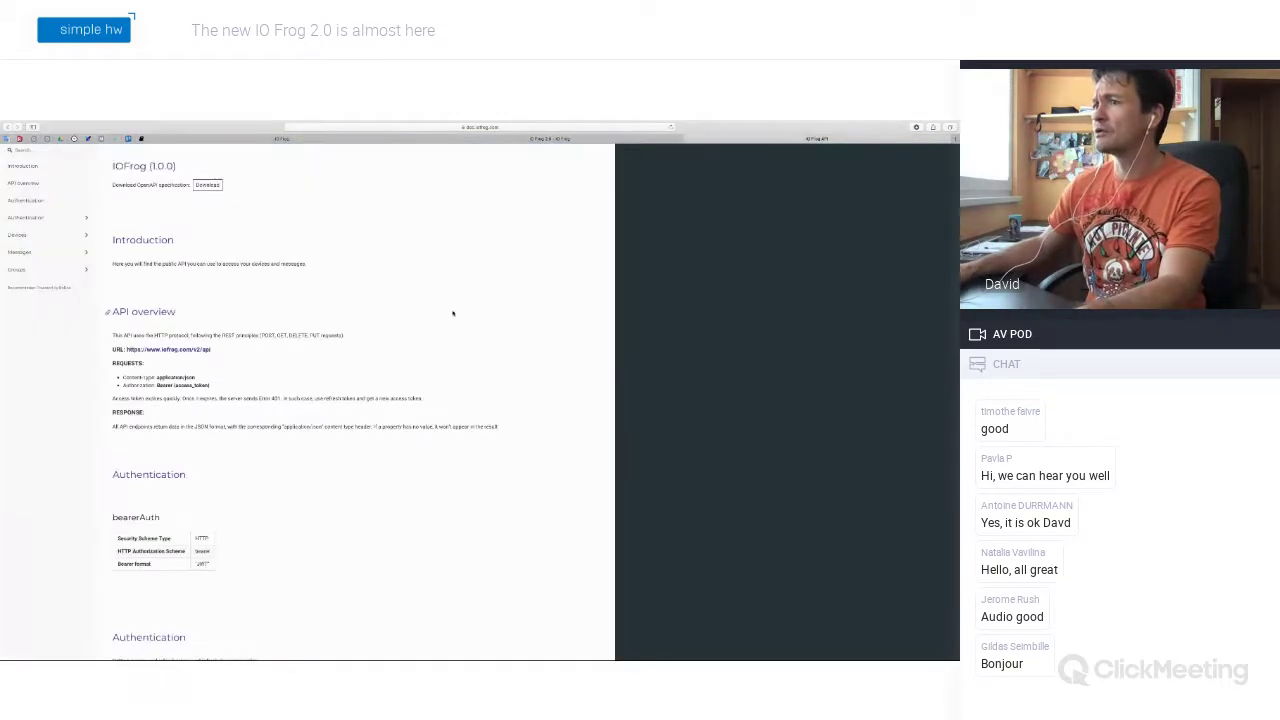
Step: Scroll to the 'returns devices' sample and expand its data node and first device item
scroll(427, 346, "down", 10)
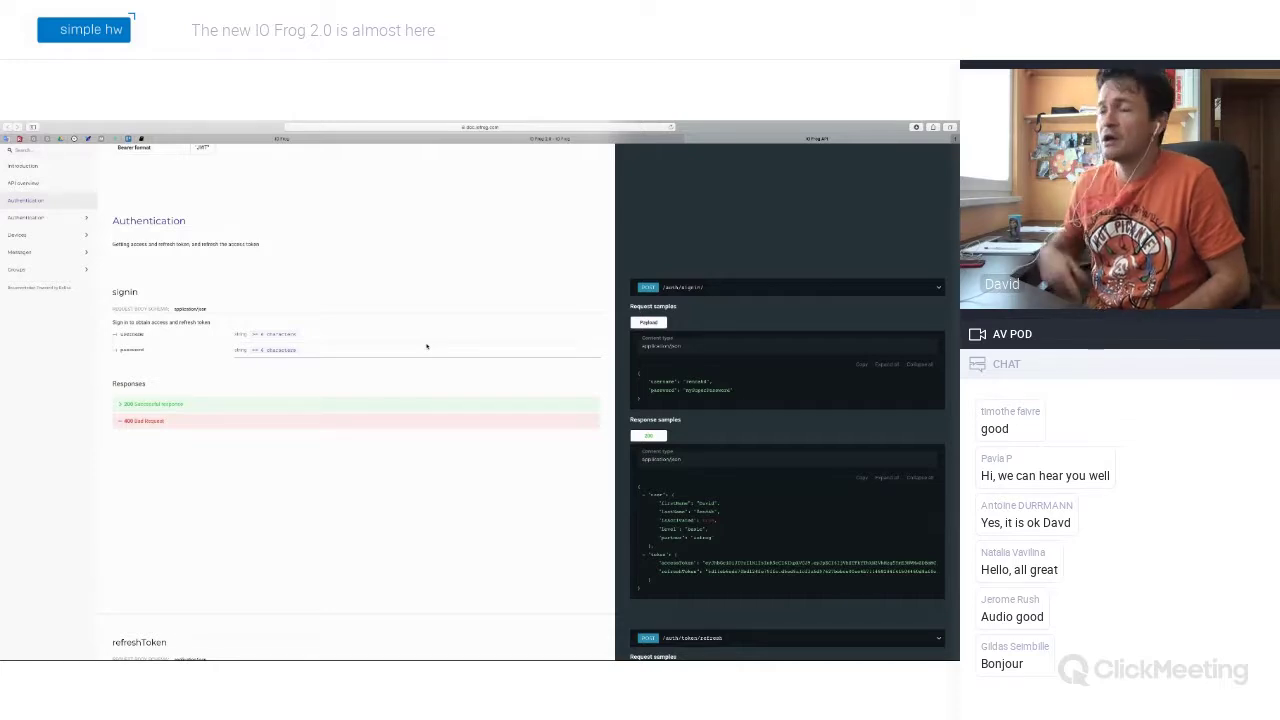
scroll(383, 393, "down", 1)
scroll(383, 393, "down", 5)
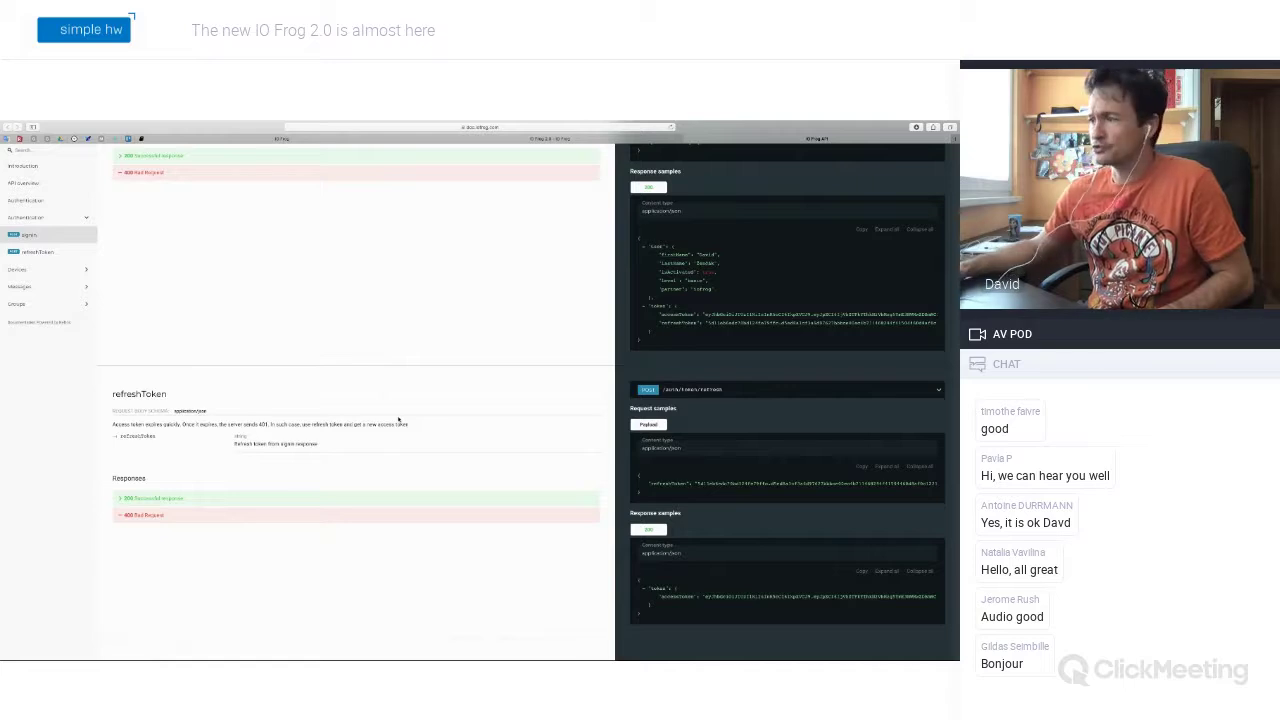
scroll(398, 420, "down", 10)
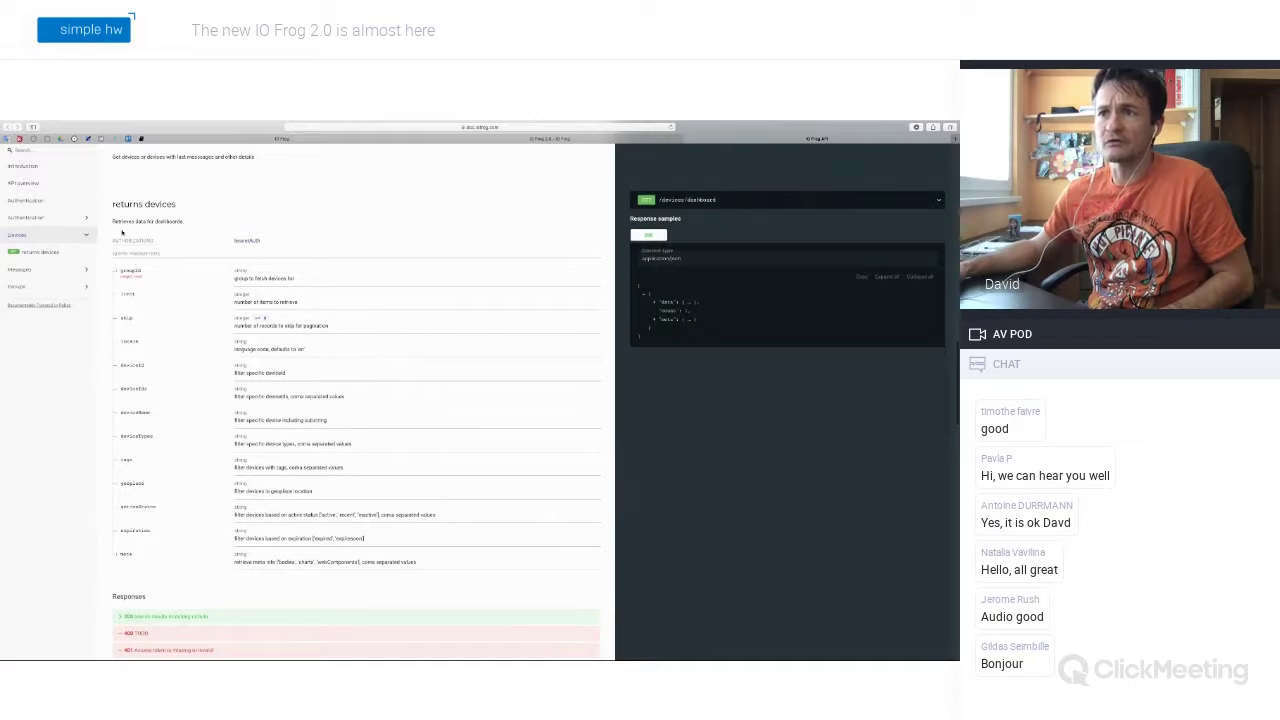
left_click(656, 302)
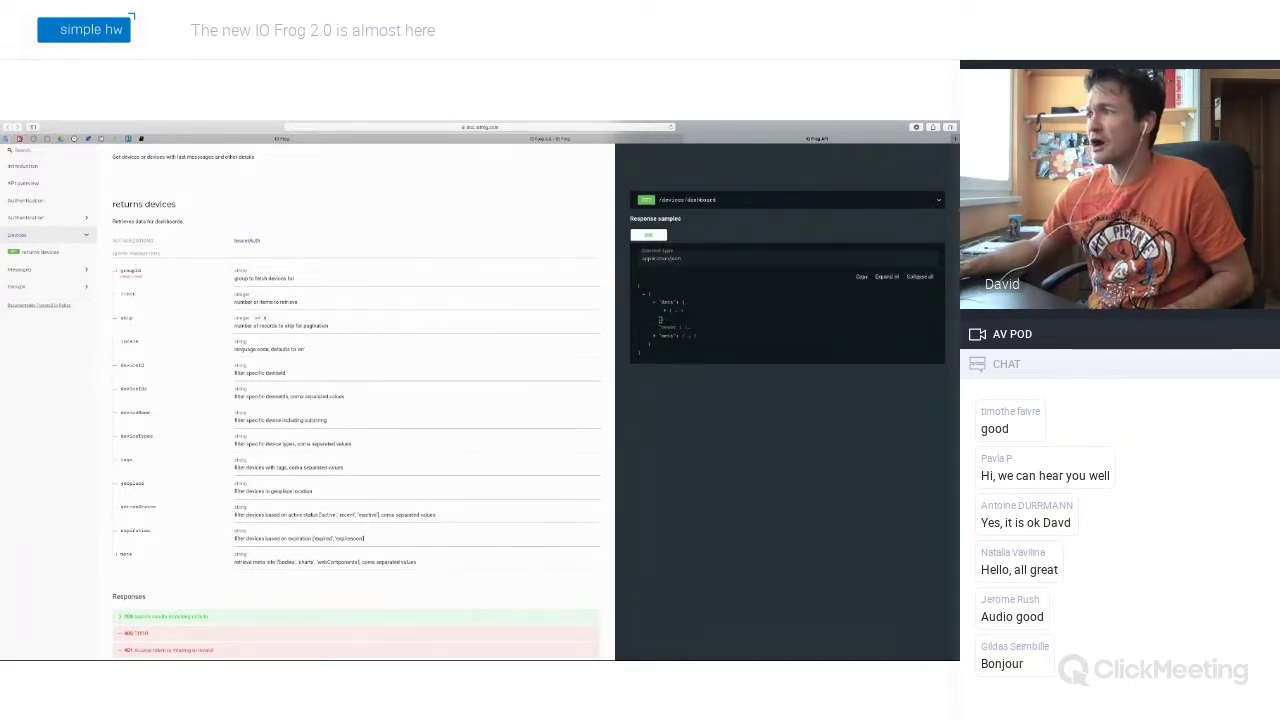
left_click(666, 311)
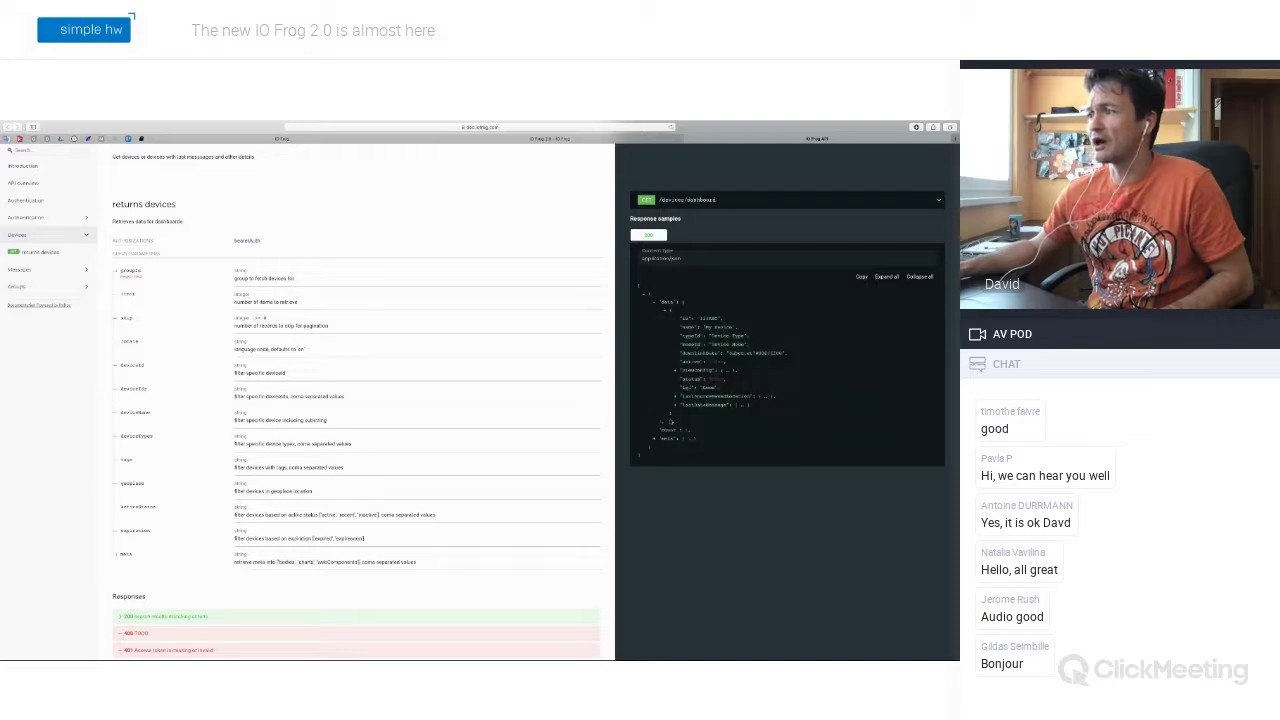
Step: Expand lastLocationMessage, lastLocationDetection and viewConfig, then bring the meeting window to the shared screen
left_click(675, 405)
left_click(675, 396)
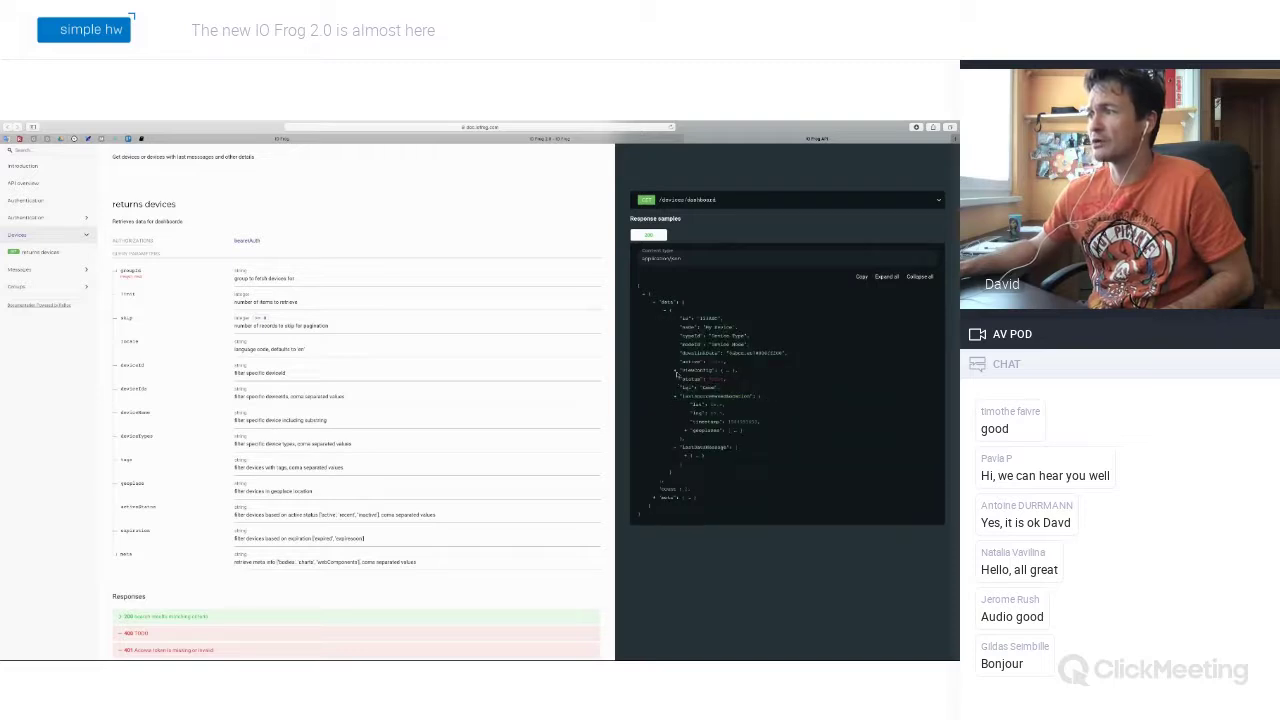
left_click(676, 371)
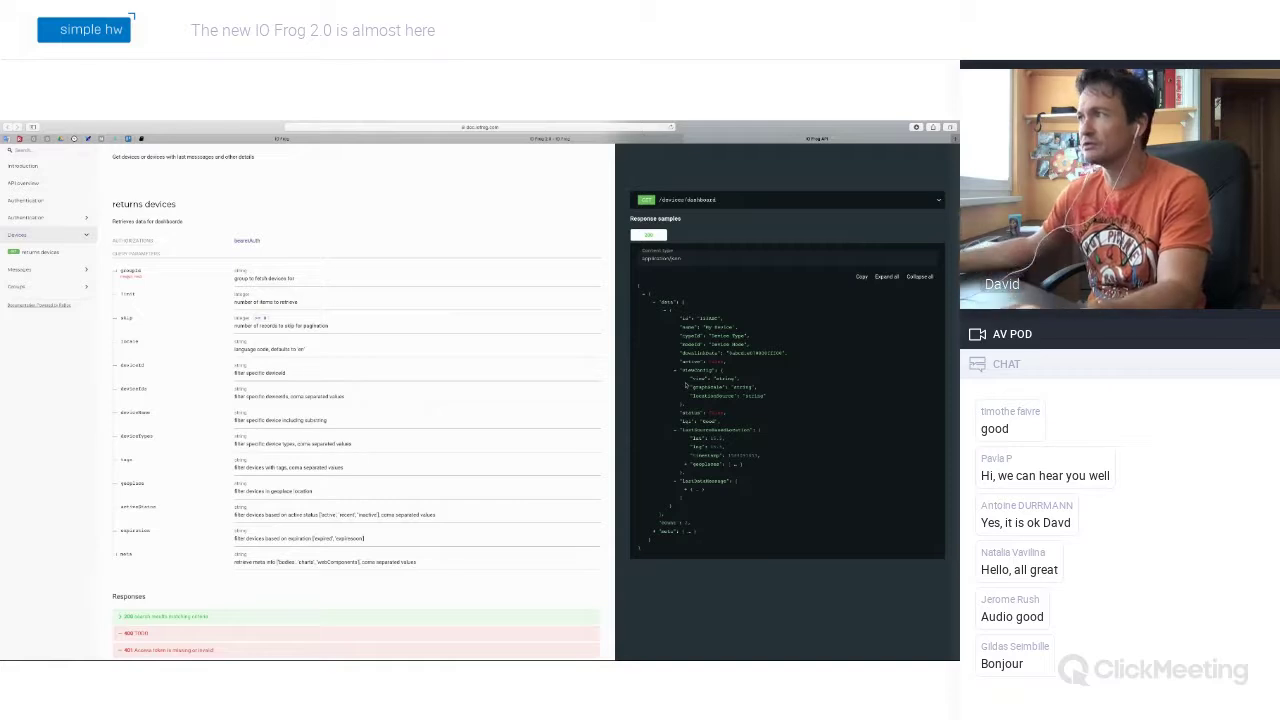
key("super+Tab")
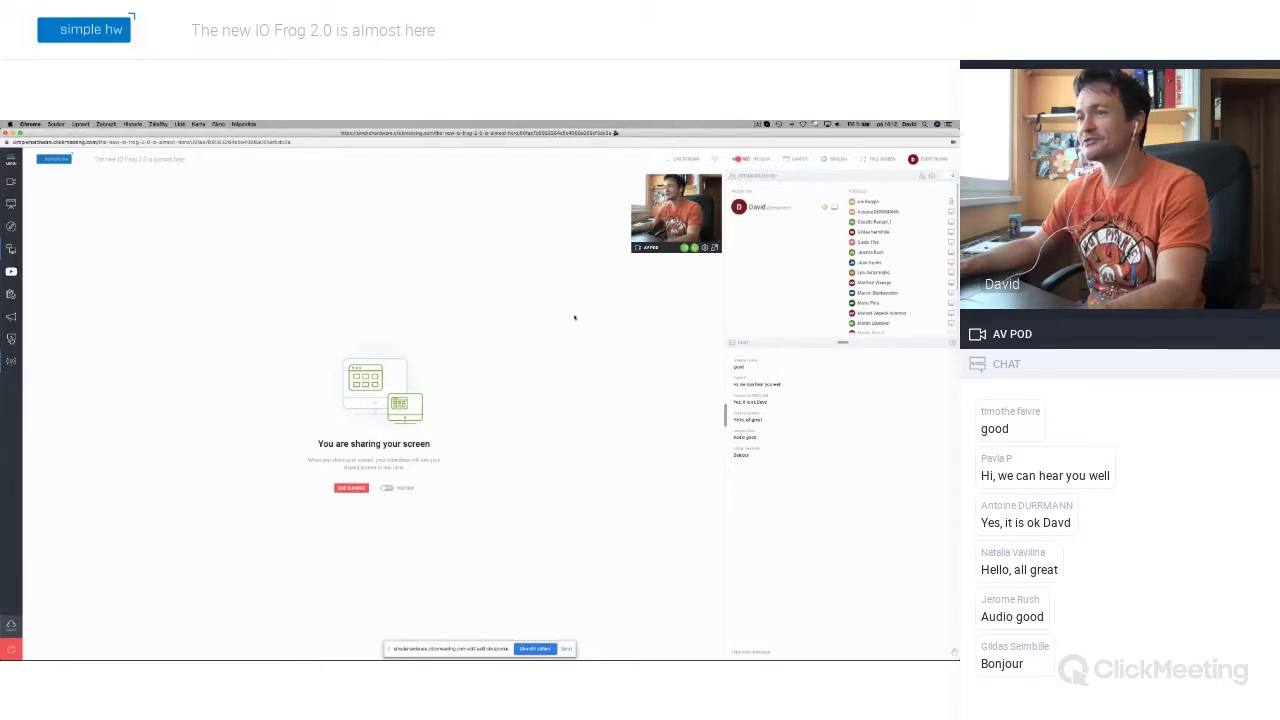
Step: Return to the browser's IO Frog 2.0 notes tab and reload the page
key("super+Tab")
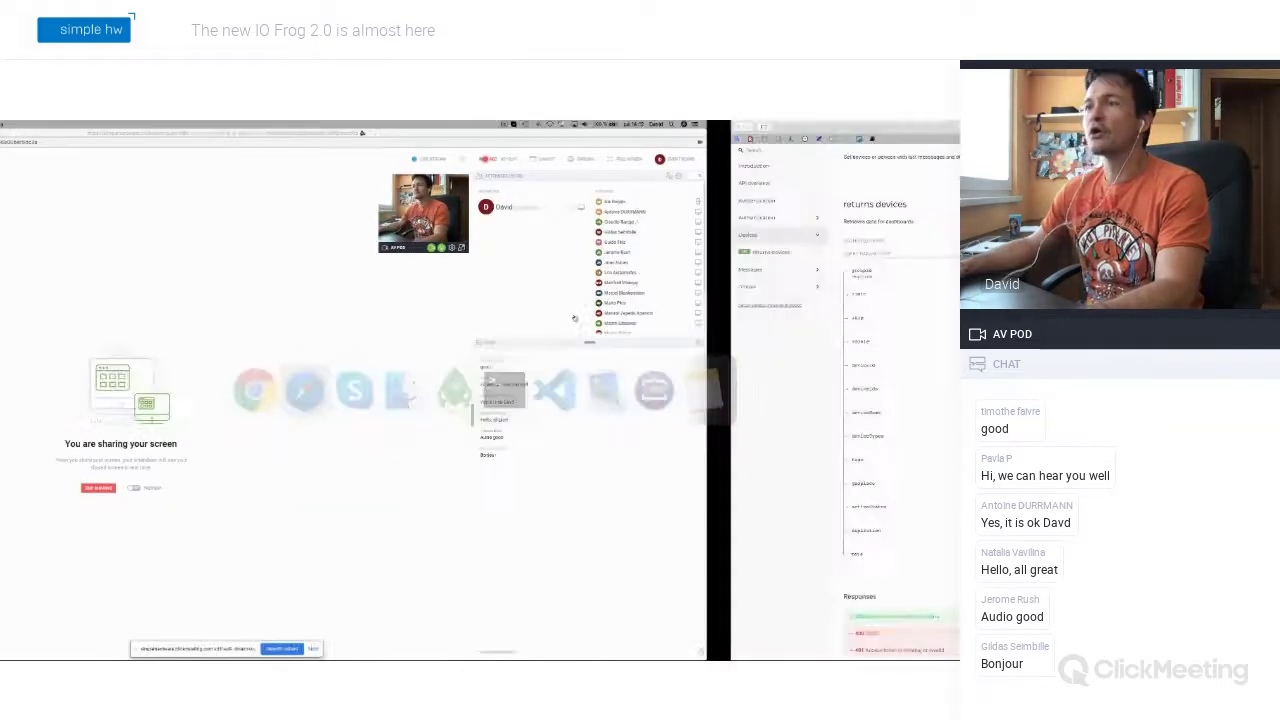
key("ctrl+shift+Tab")
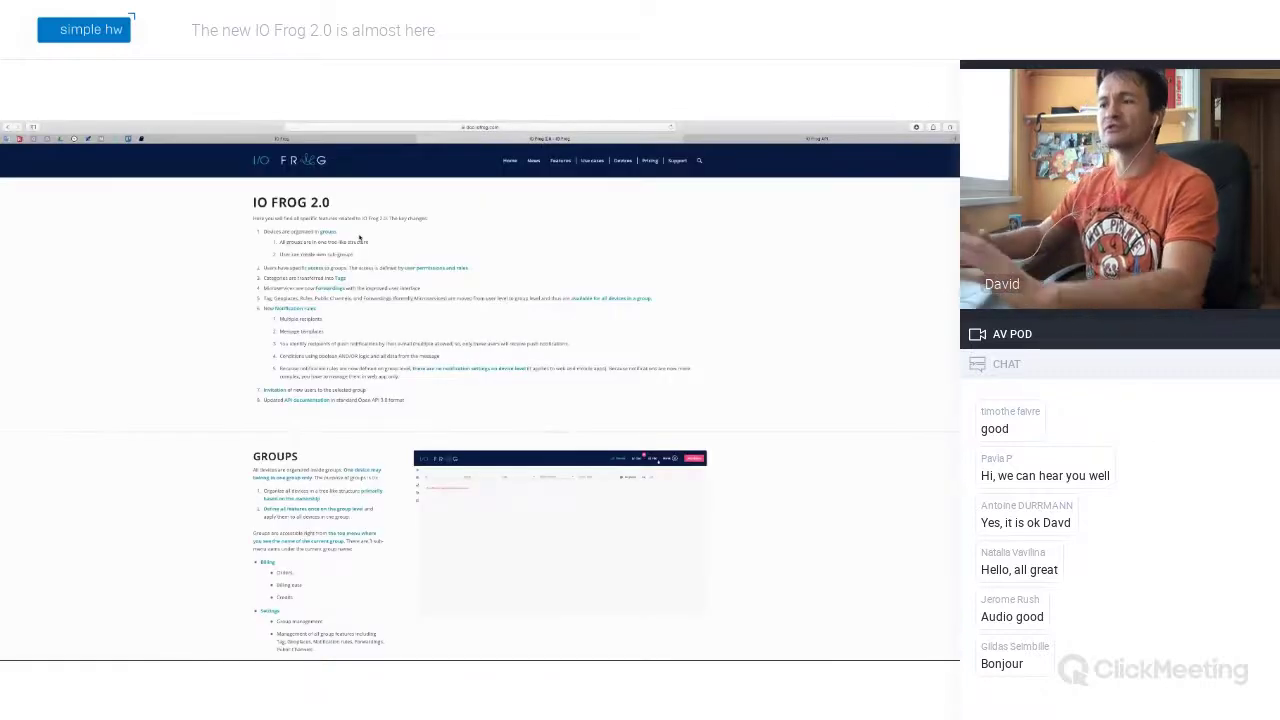
left_click(410, 128)
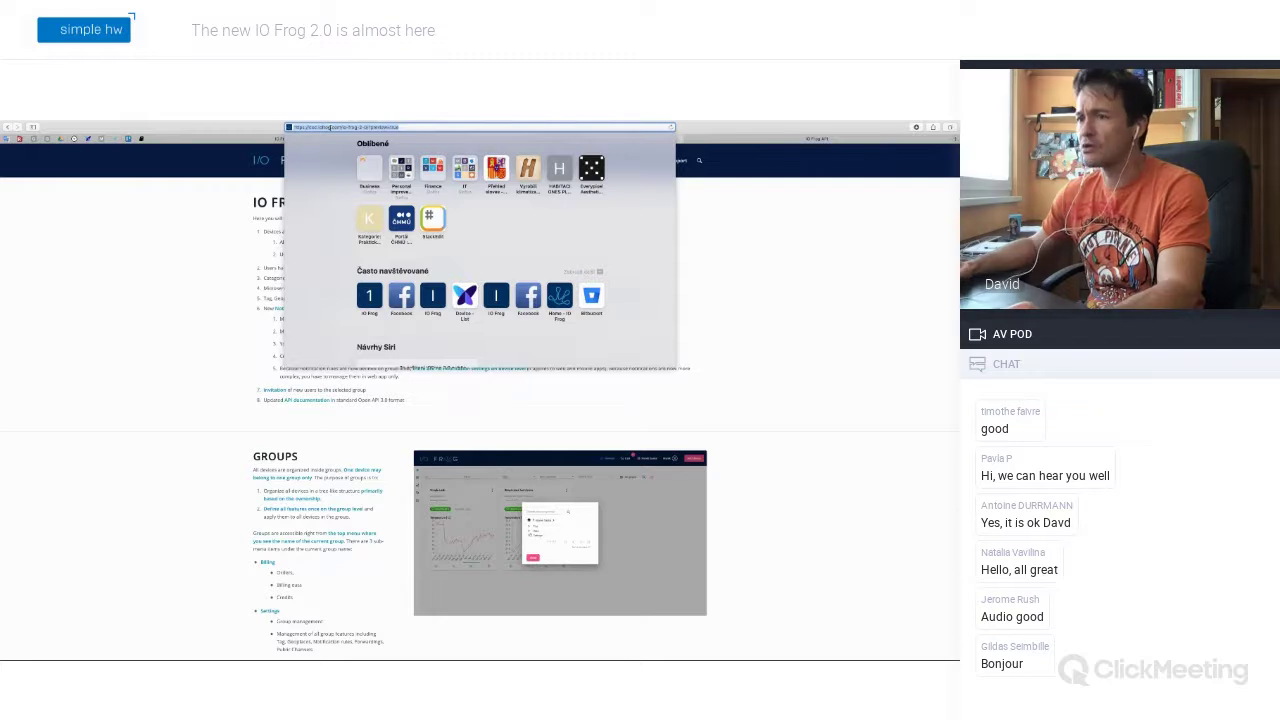
key("Return")
Step: Scroll down through the Tags, Geo-places and Public Channels notes, then switch to the device dashboard
scroll(210, 219, "down", 5)
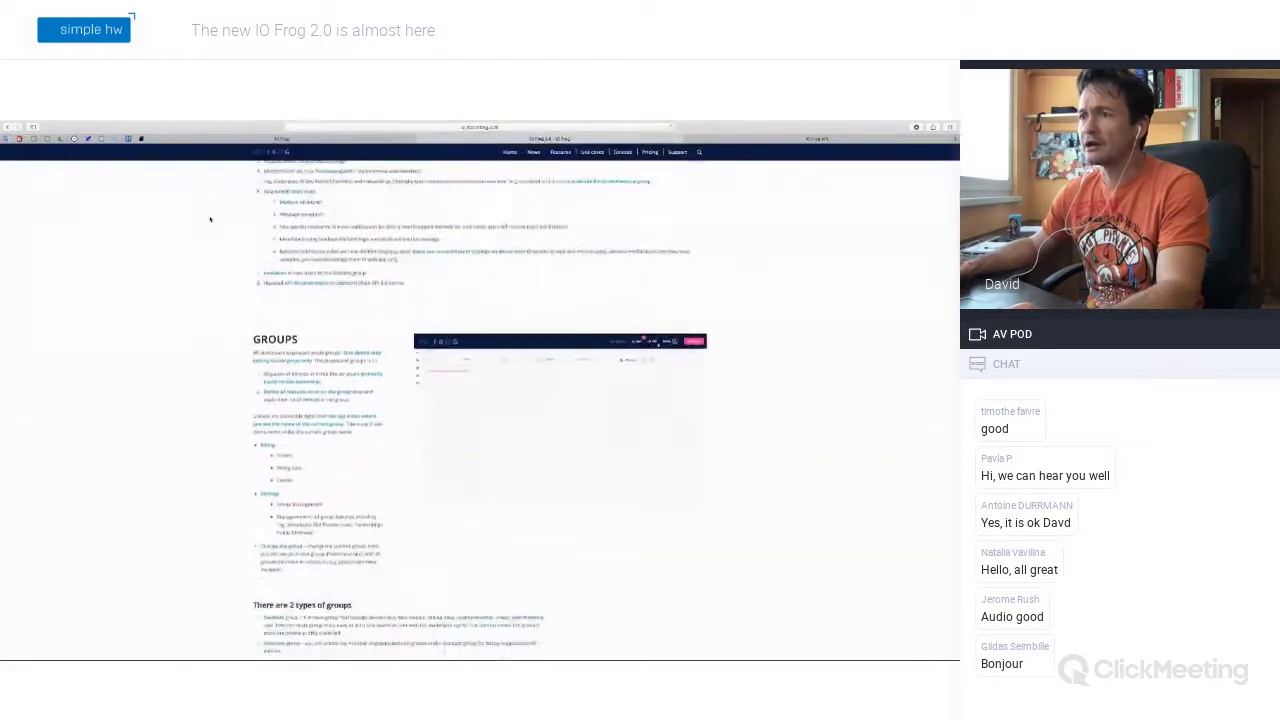
scroll(210, 219, "down", 9)
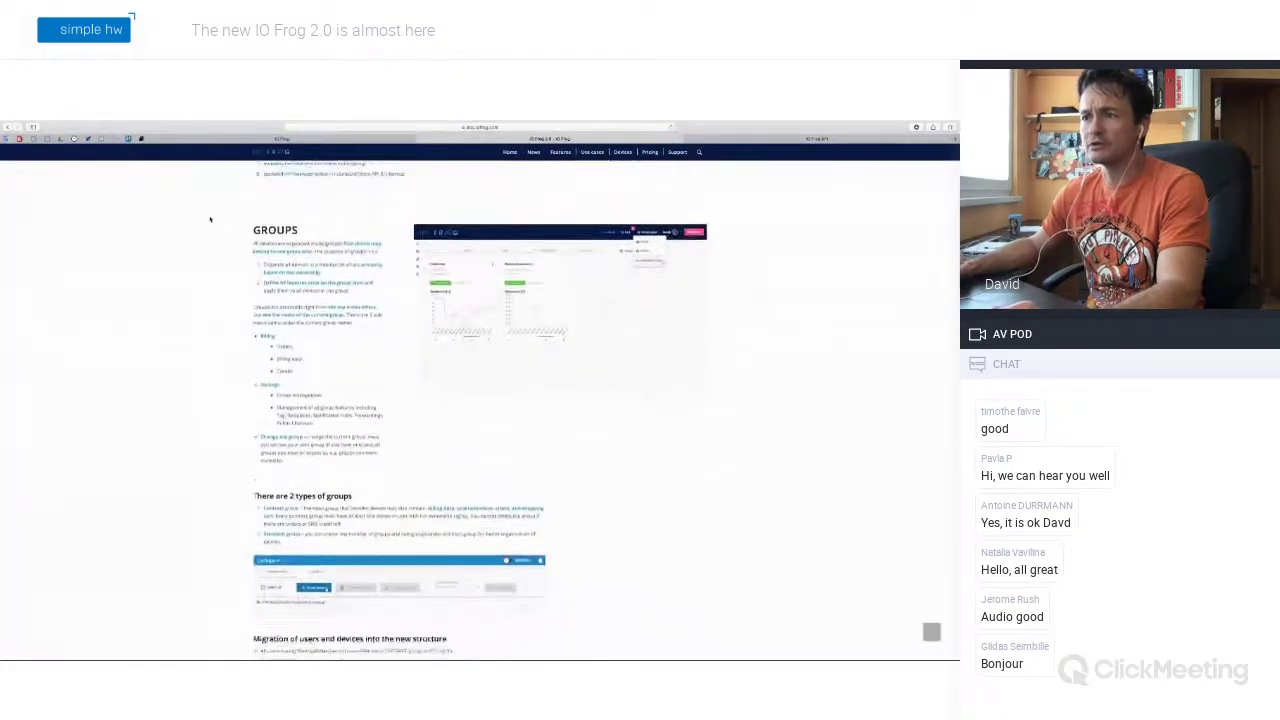
scroll(210, 219, "down", 12)
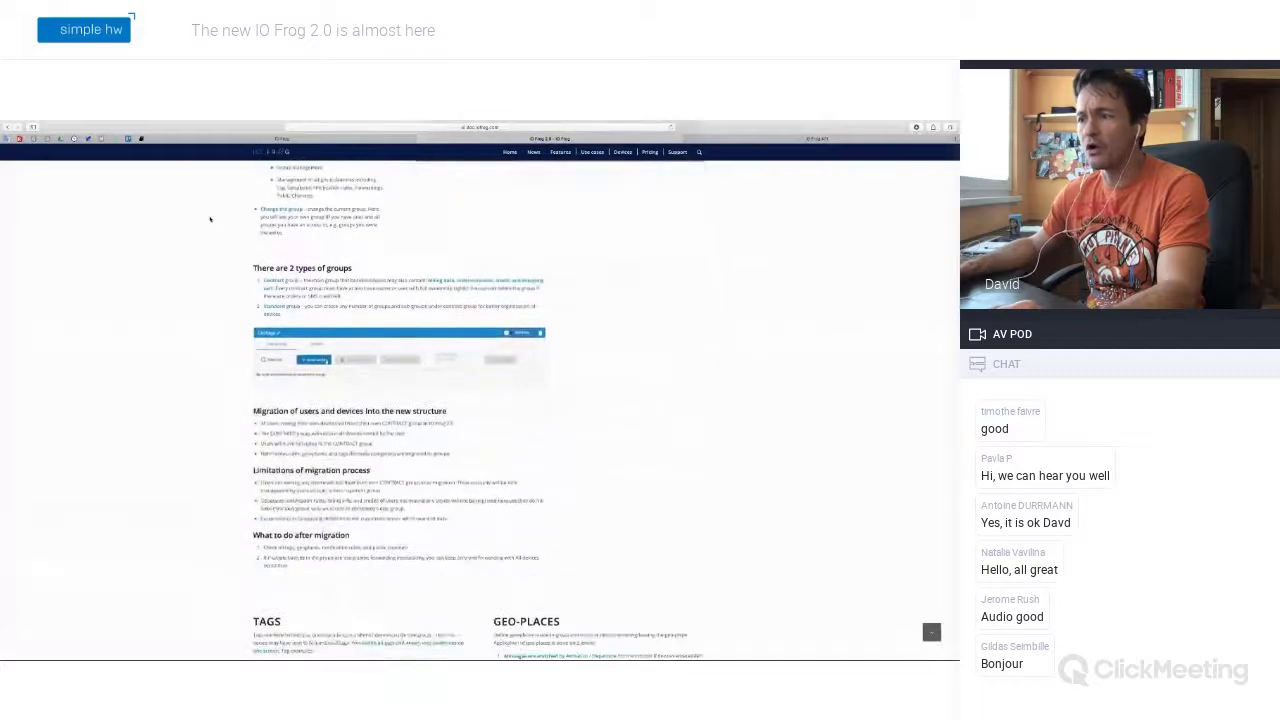
scroll(210, 219, "down", 3)
scroll(210, 219, "up", 2)
key("ctrl+shift+Tab")
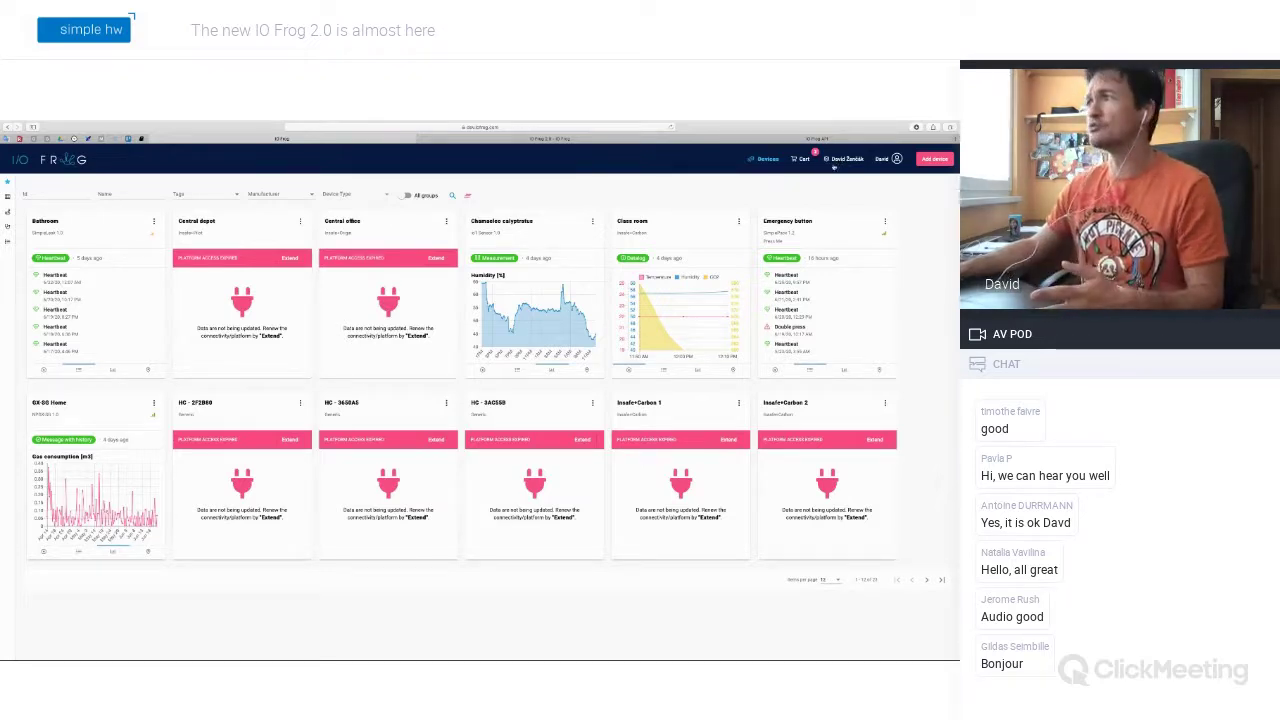
Step: Open the account name dropdown listing Billing, Settings and Change the group
left_click(833, 163)
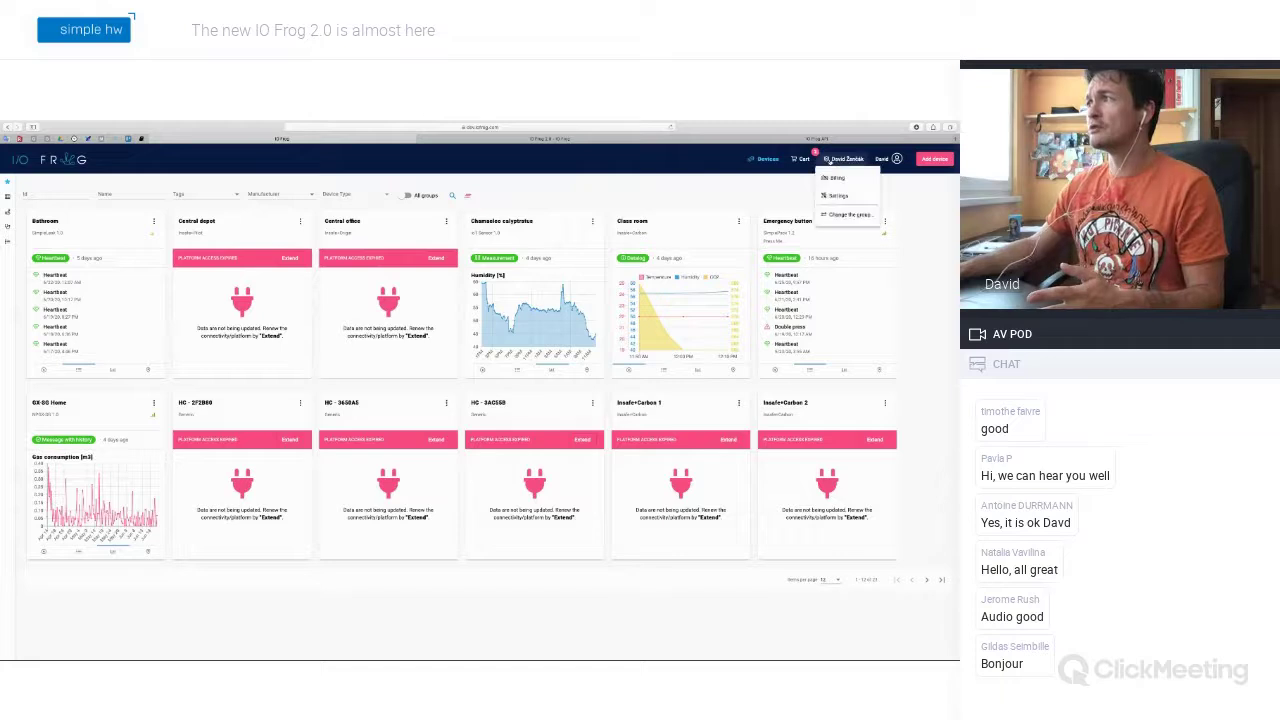
Step: Choose 'Change the group' from the account menu to list the available groups
left_click(826, 217)
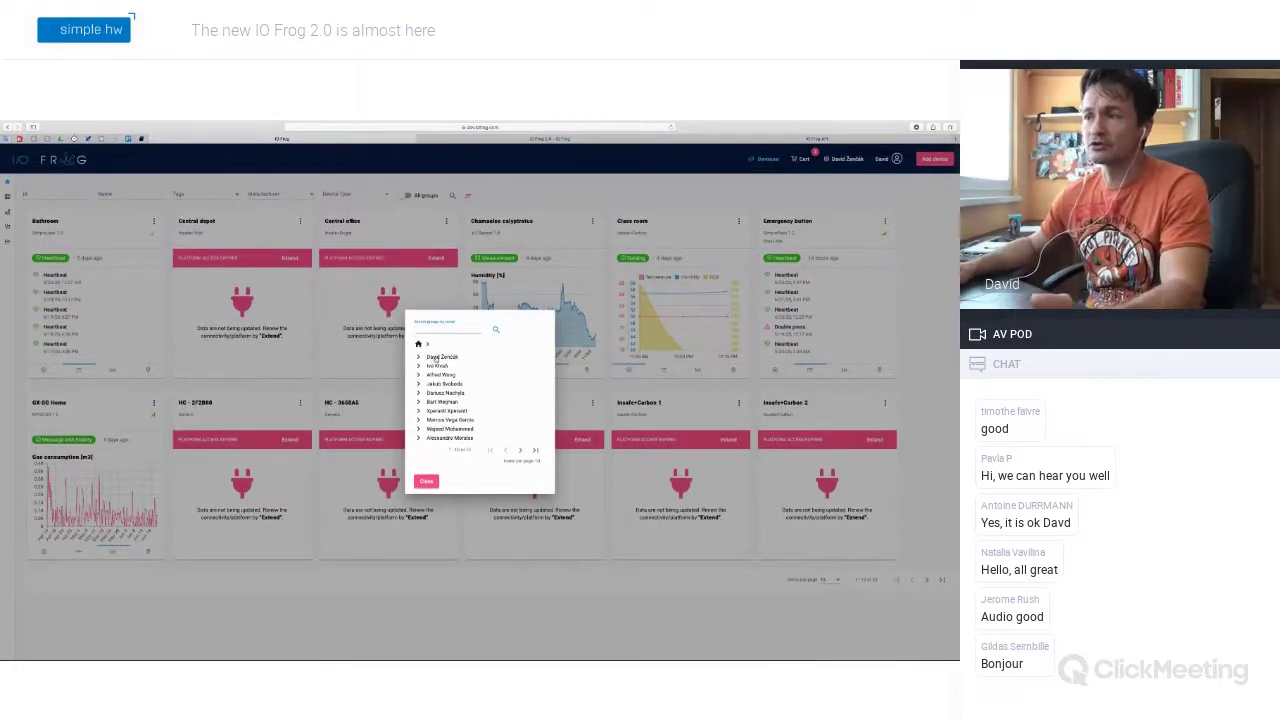
Step: Close the change-group dialog without selecting a group
left_click(720, 371)
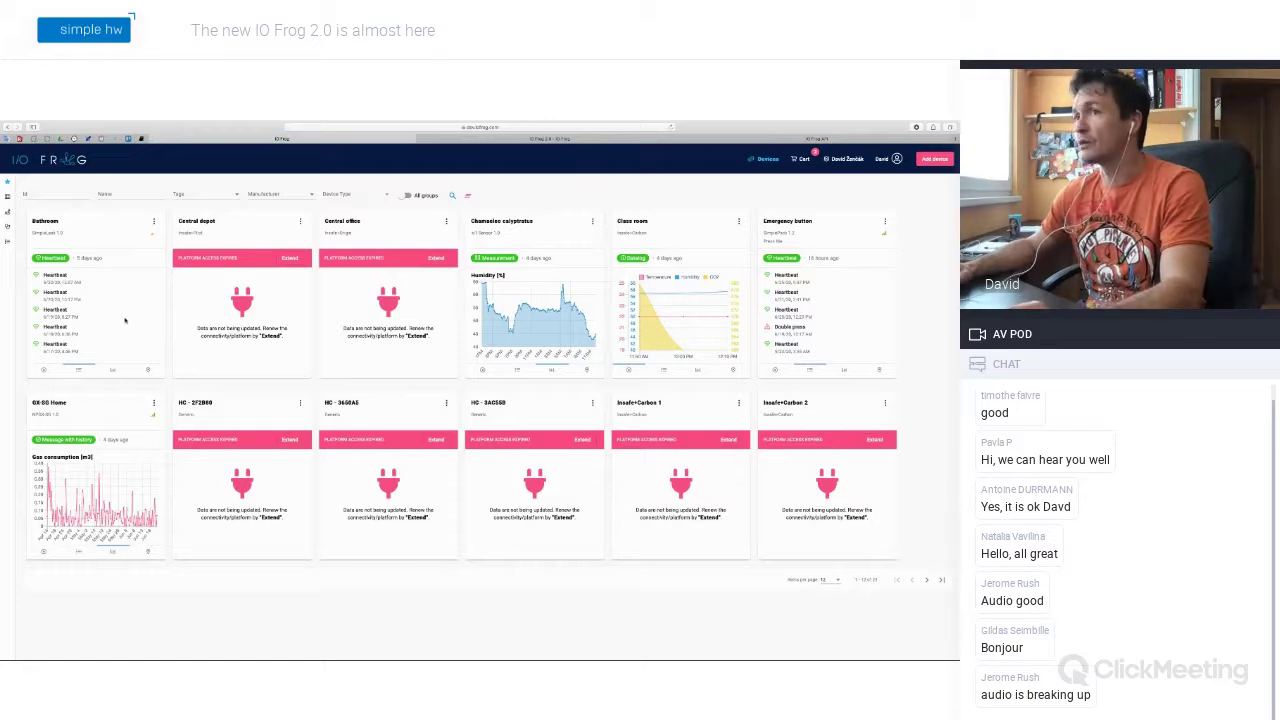
Step: Choose Settings from the account menu to reach the Group Management page
left_click(830, 159)
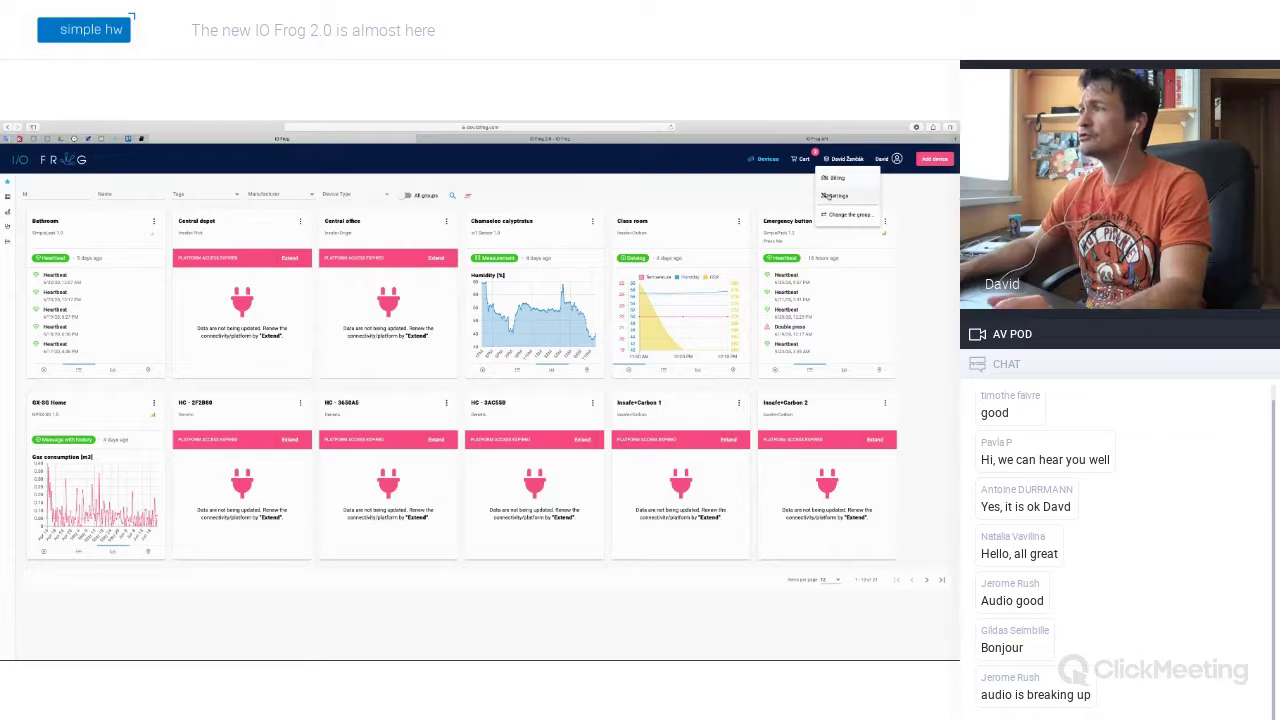
left_click(833, 196)
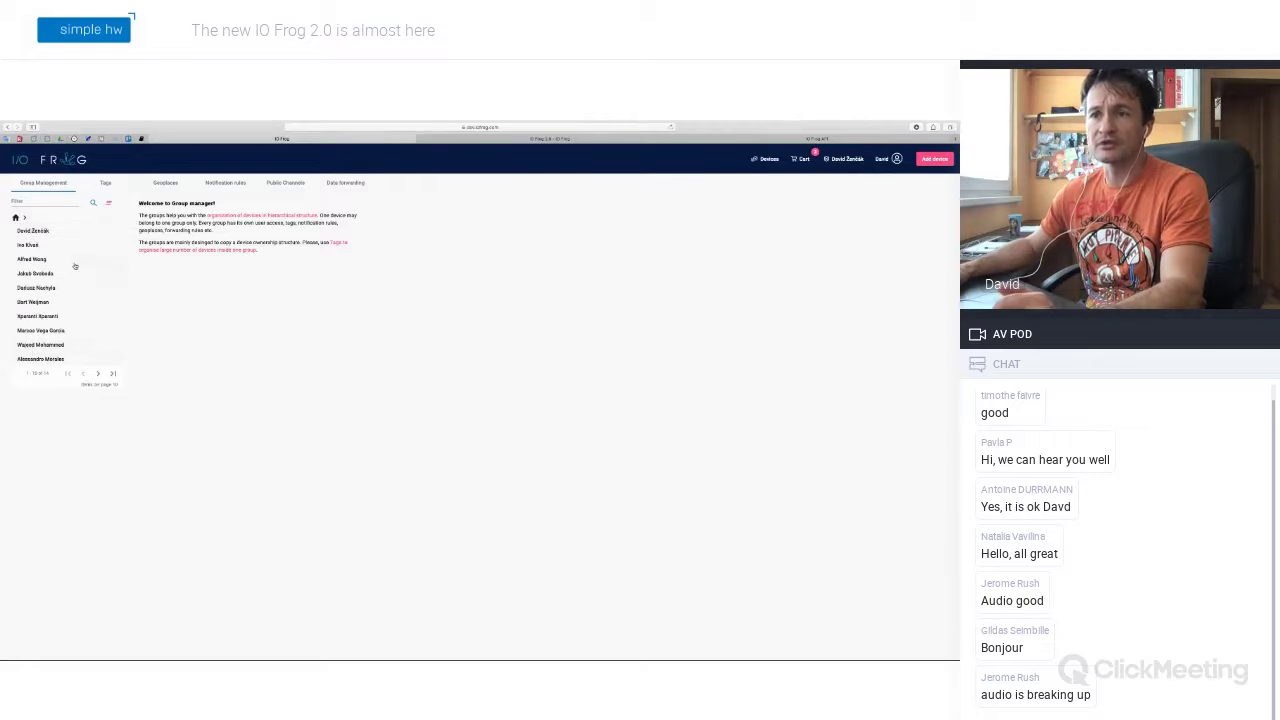
Step: Open the owner's top-level group and select one user in its User access list
left_click(40, 231)
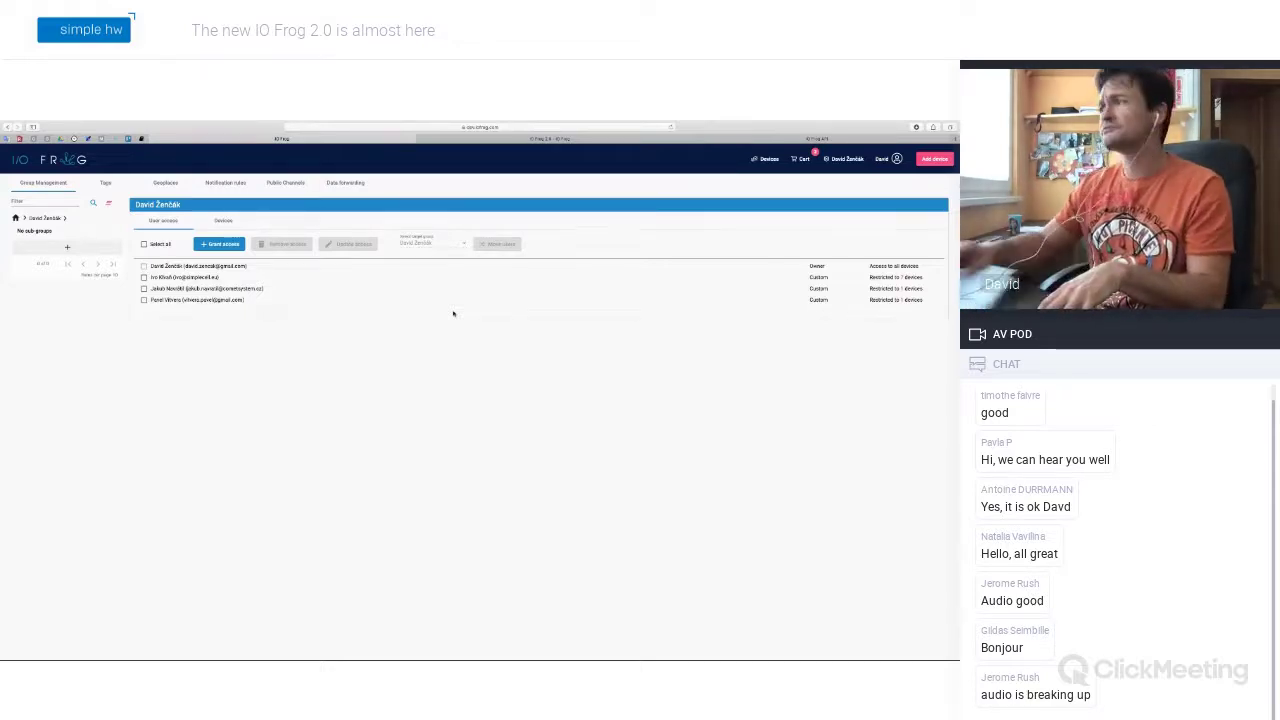
left_click(143, 288)
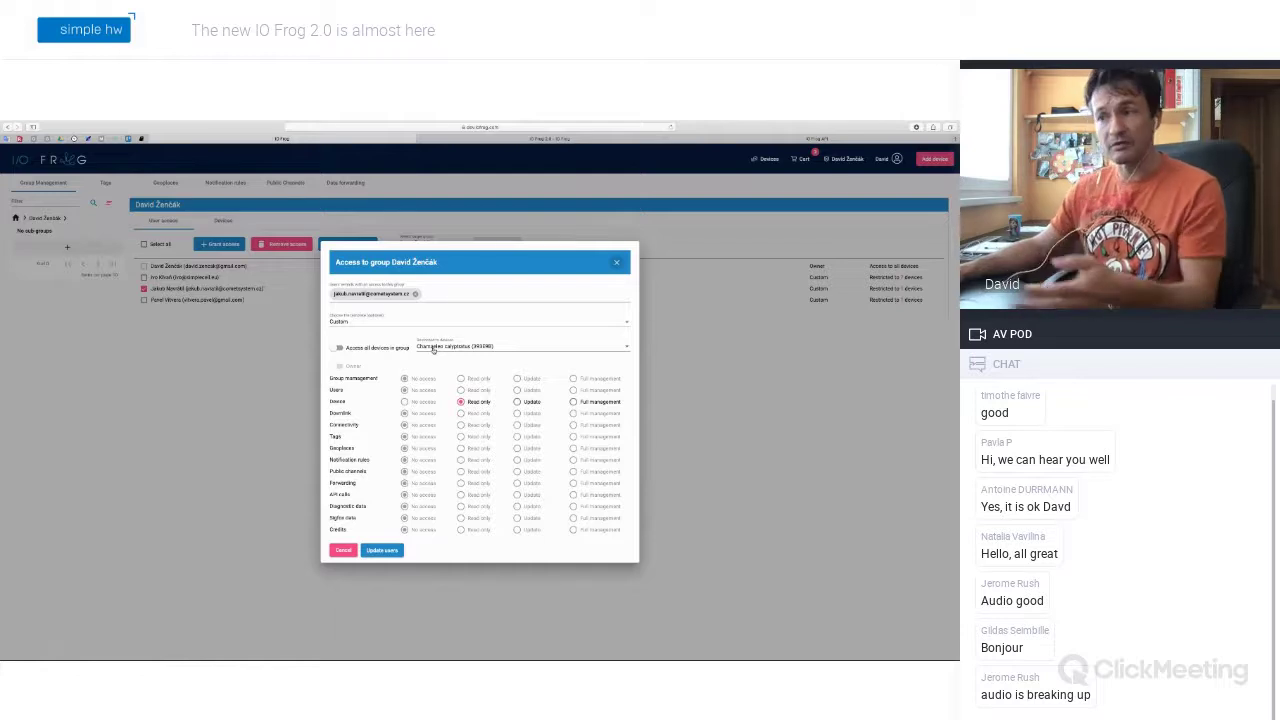
Step: Turn on 'Access all devices in group' for the selected user
left_click(337, 348)
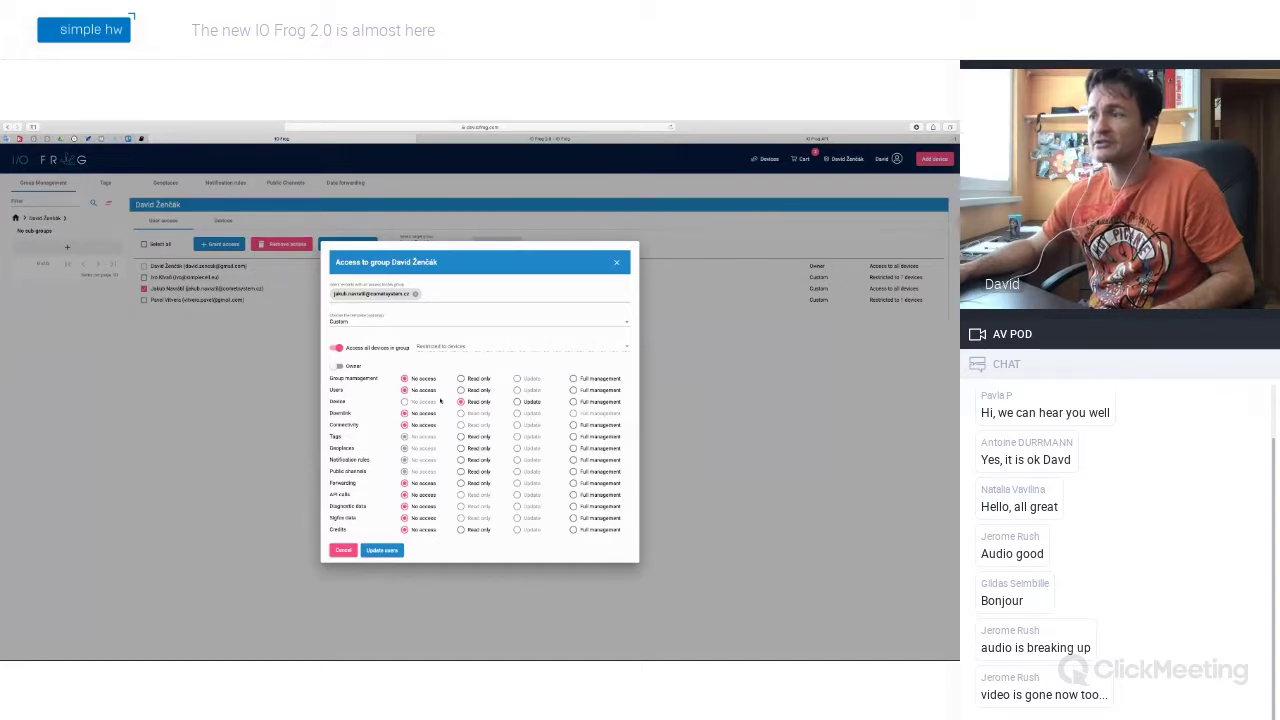
Step: Set the user's Device permission to Update and Downlink to Full management
left_click(517, 402)
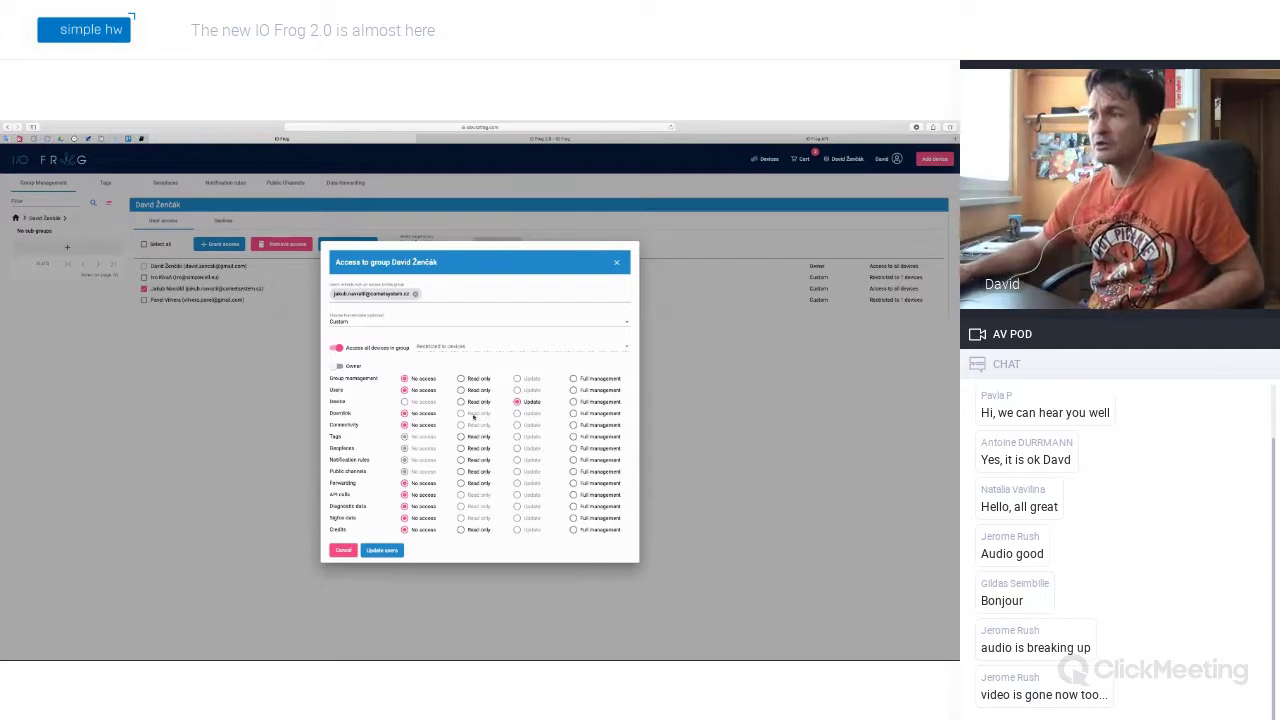
left_click(572, 414)
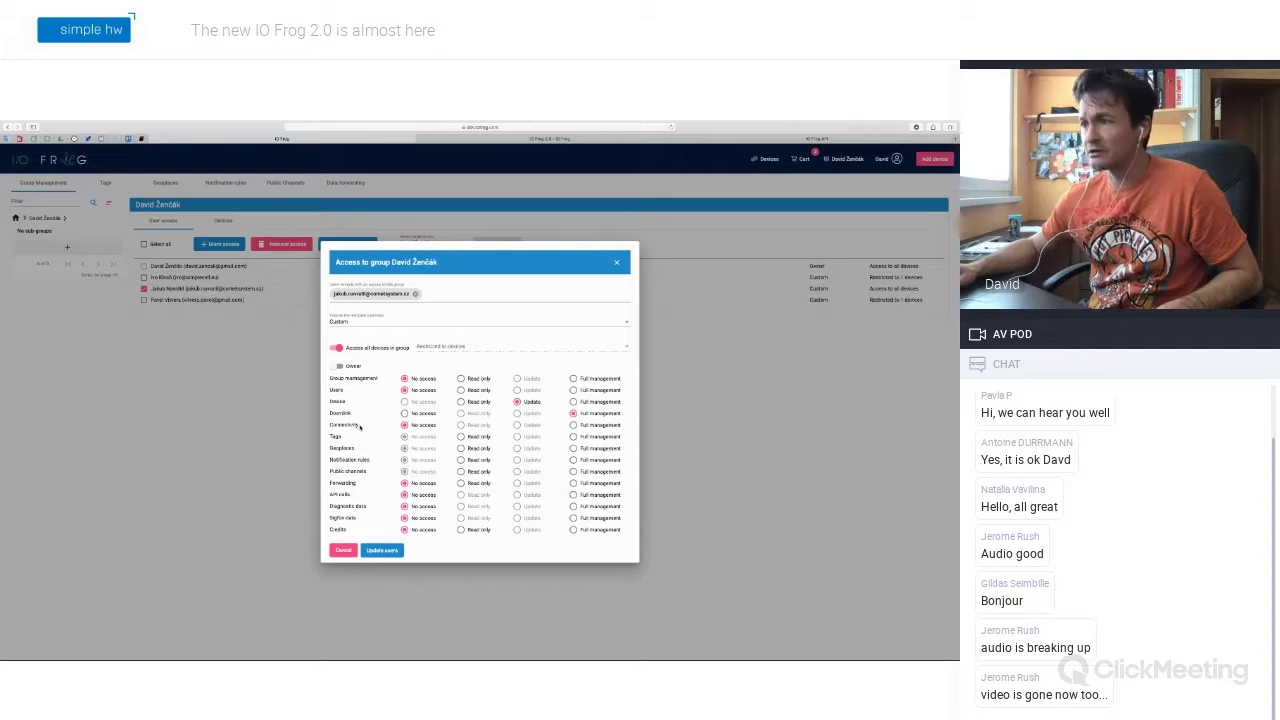
Step: Give the user read-only access to Tags, Geofences, Notification rules and Public channels
left_click(460, 437)
left_click(460, 448)
left_click(460, 460)
left_click(460, 471)
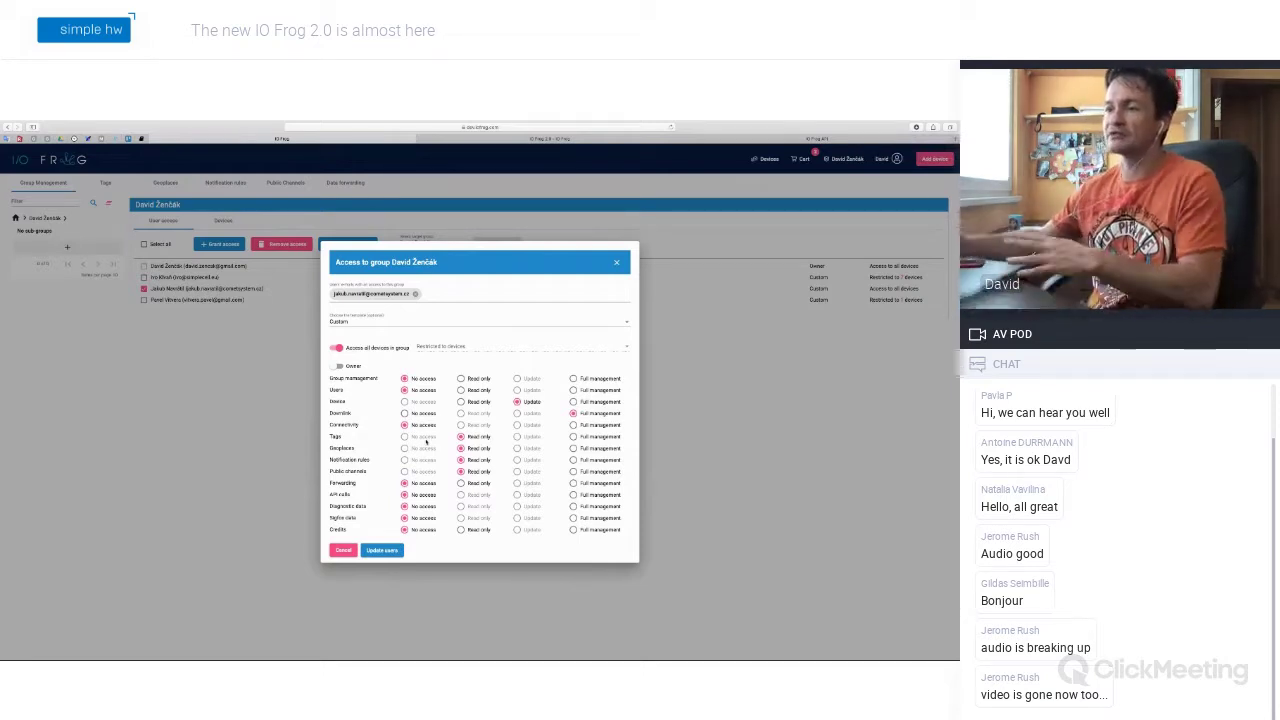
key("super+Tab")
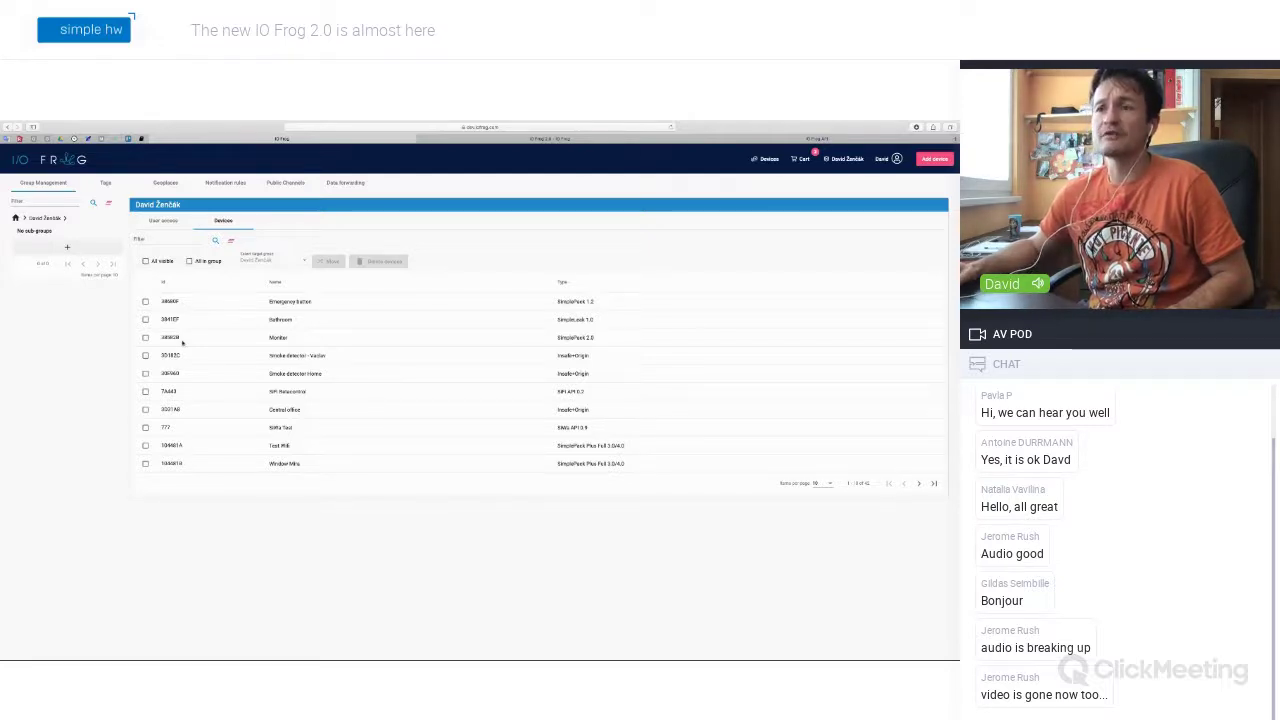
Step: Select the Bathroom, Monitor and Smoke detector devices and choose another user's group as move target
left_click(145, 319)
left_click(145, 337)
left_click(145, 355)
left_click(262, 261)
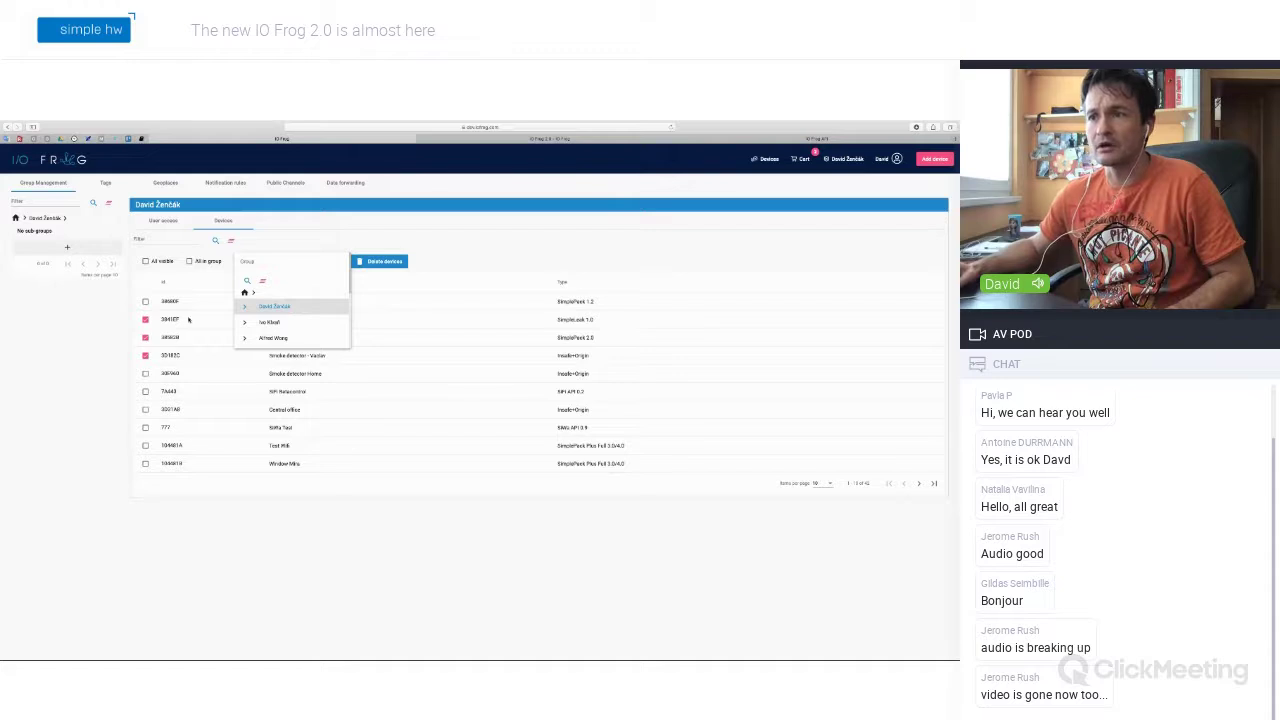
left_click(267, 323)
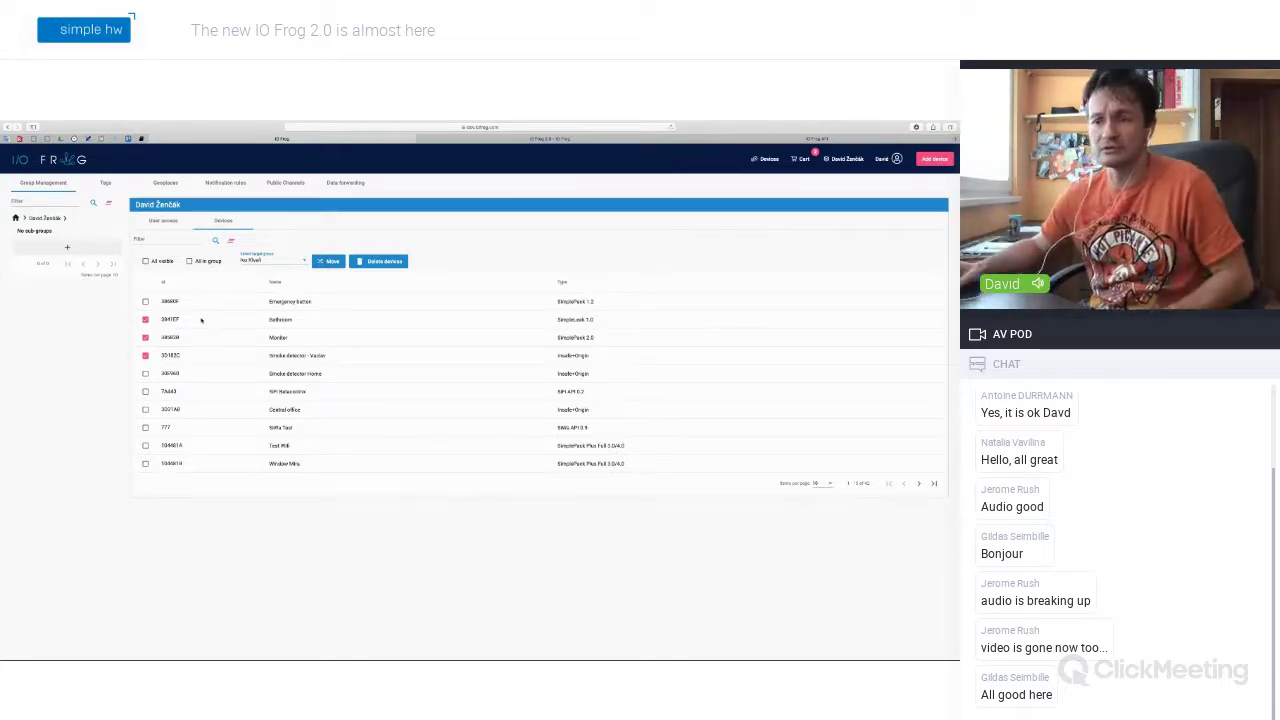
key("super+Tab")
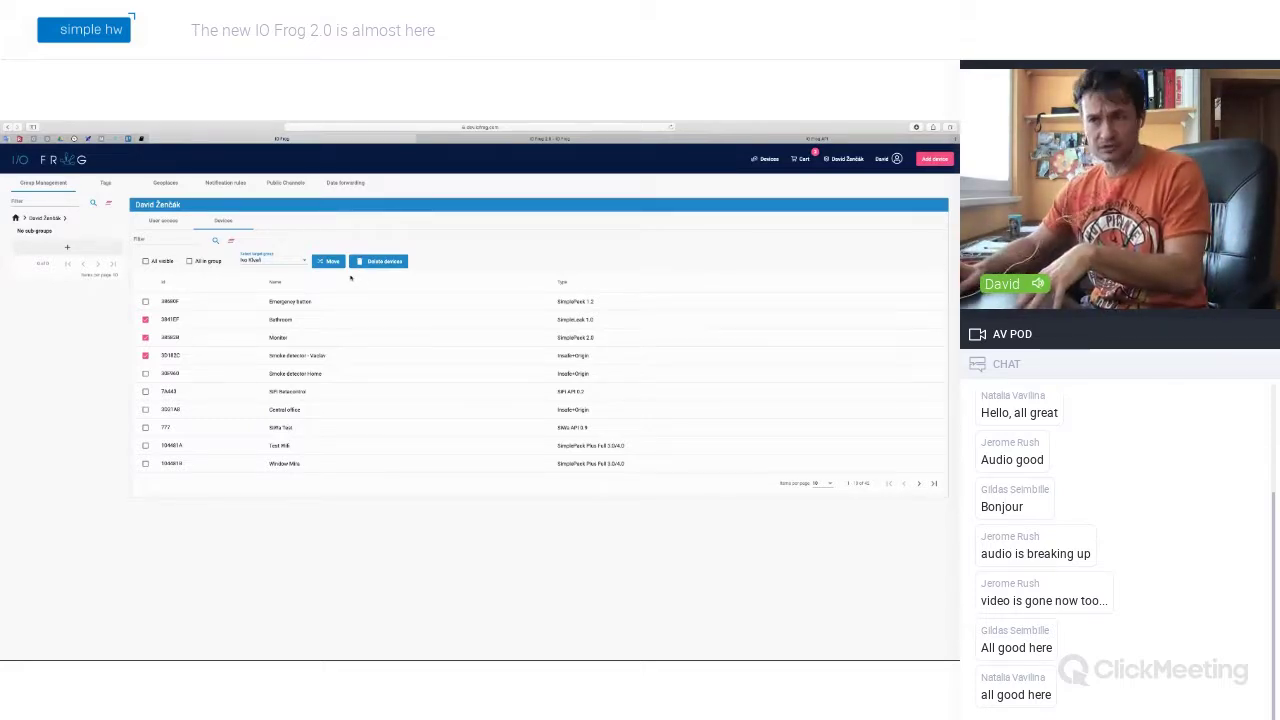
Step: Browse the Tags, Geoplaces, Notification rules, Public Channels and Data forwarding pages, ending on Tags
left_click(105, 183)
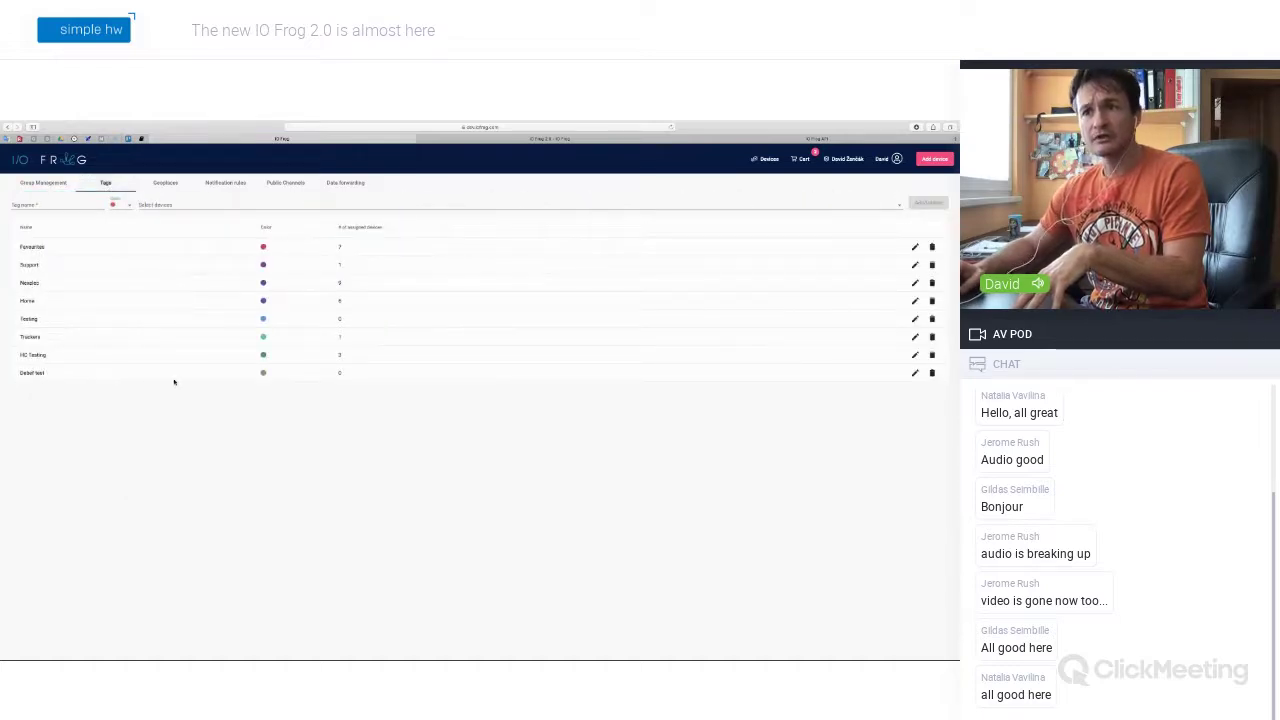
left_click(172, 192)
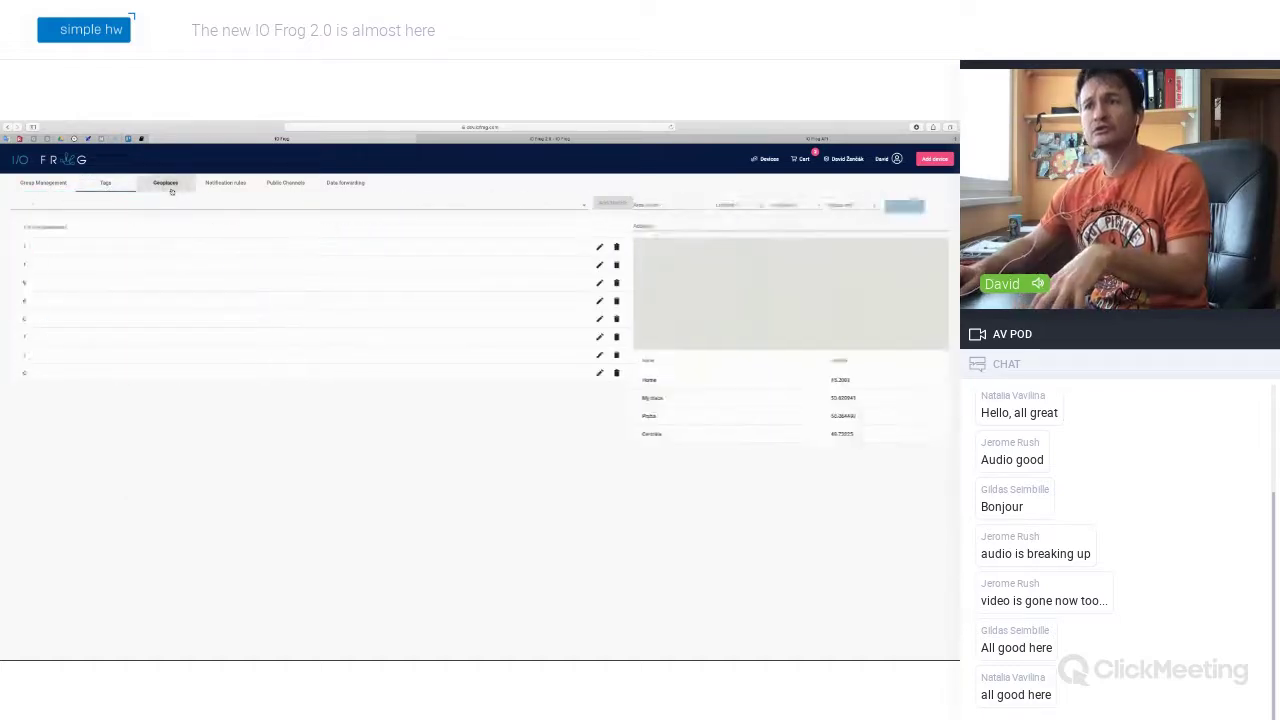
left_click(229, 186)
left_click(284, 185)
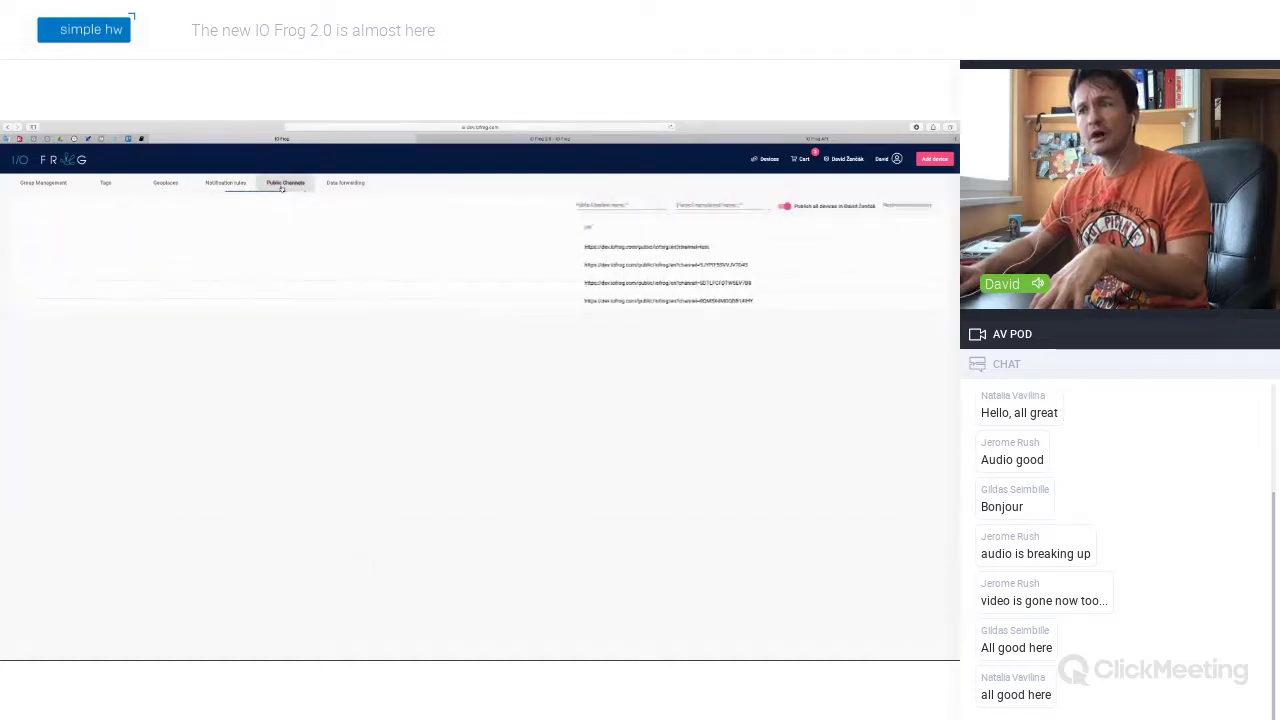
left_click(329, 187)
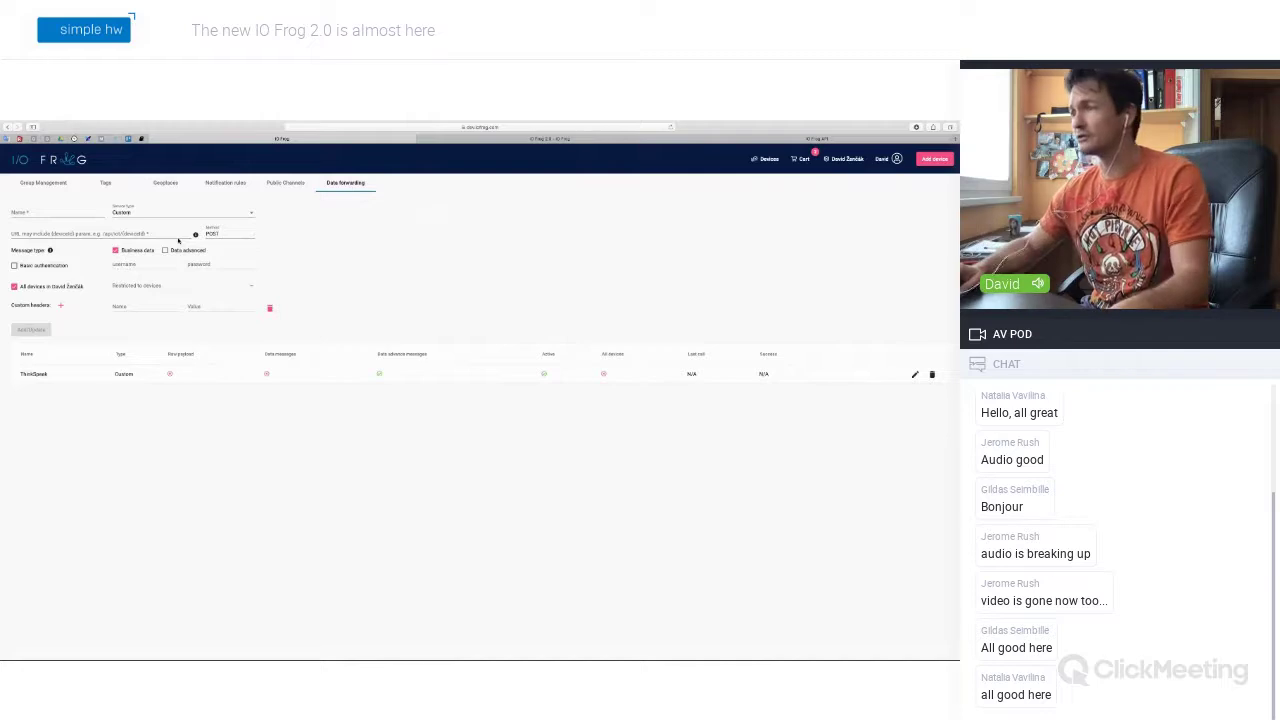
left_click(106, 186)
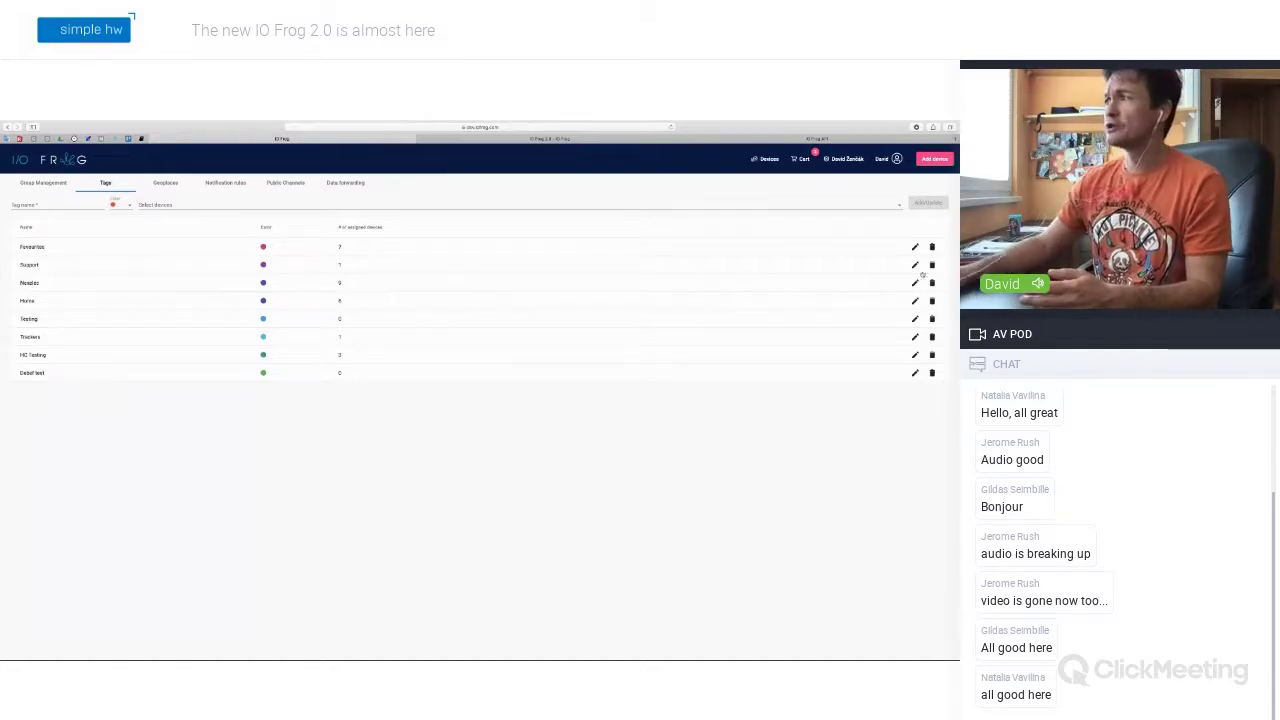
Step: Check which devices the Favourites tag holds, then show the Geoplaces map with its saved places
left_click(914, 247)
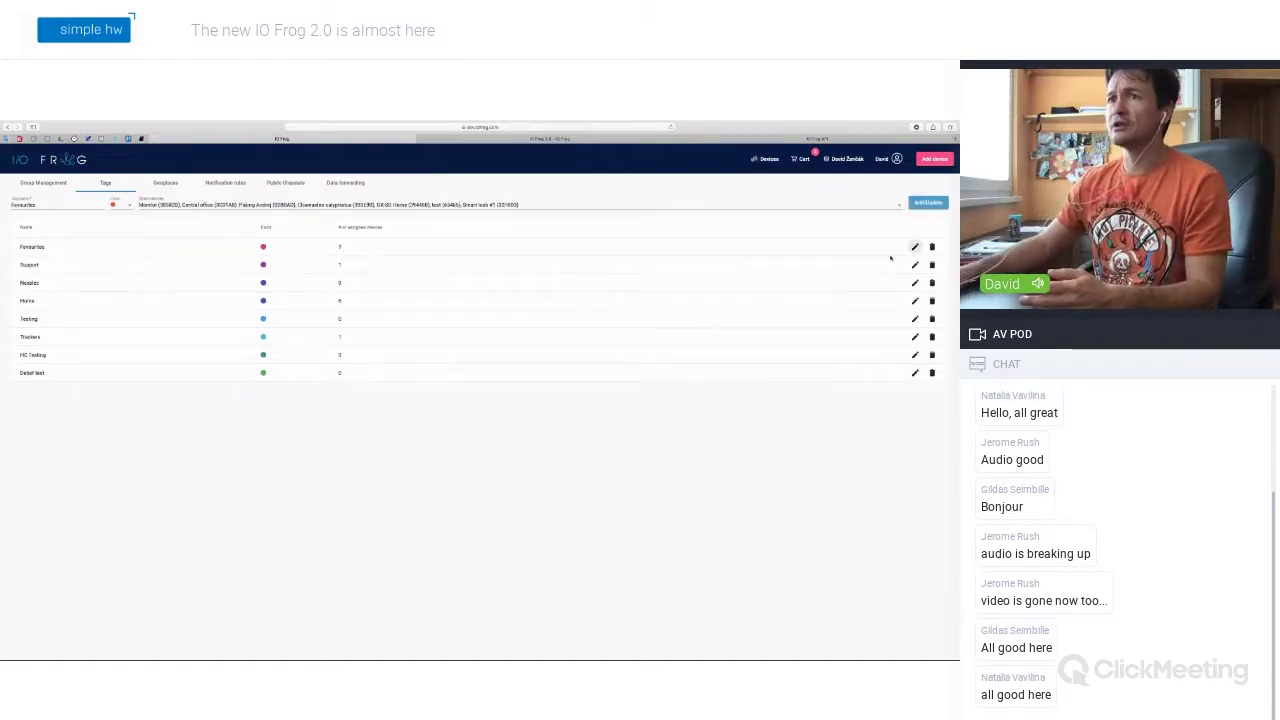
left_click(173, 205)
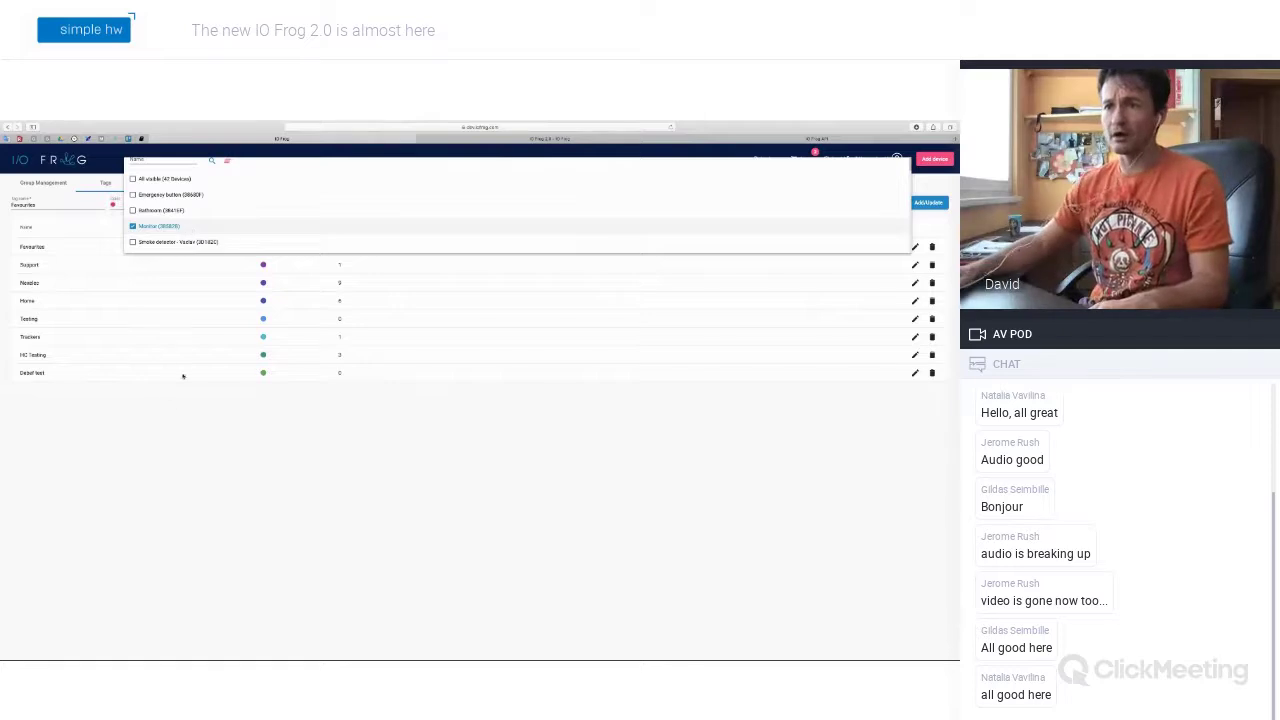
left_click(171, 408)
left_click(163, 185)
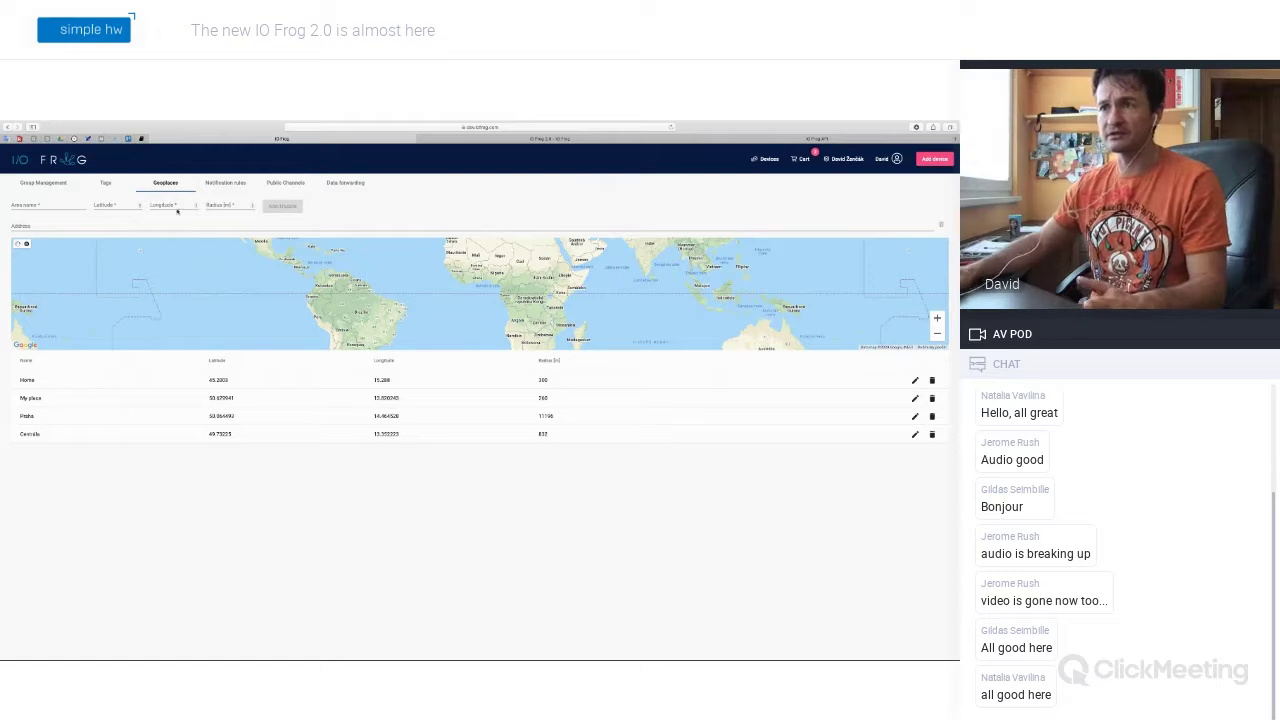
Step: Start a new notification rule named SOS
left_click(215, 183)
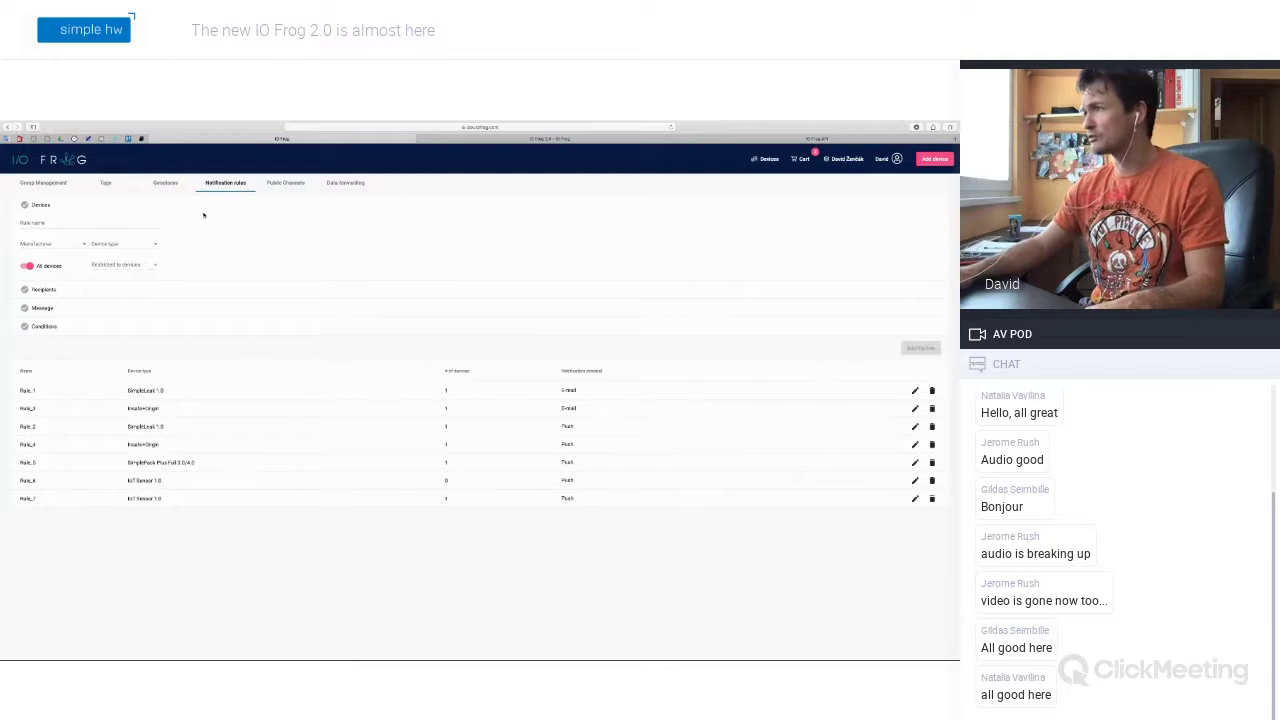
left_click(142, 223)
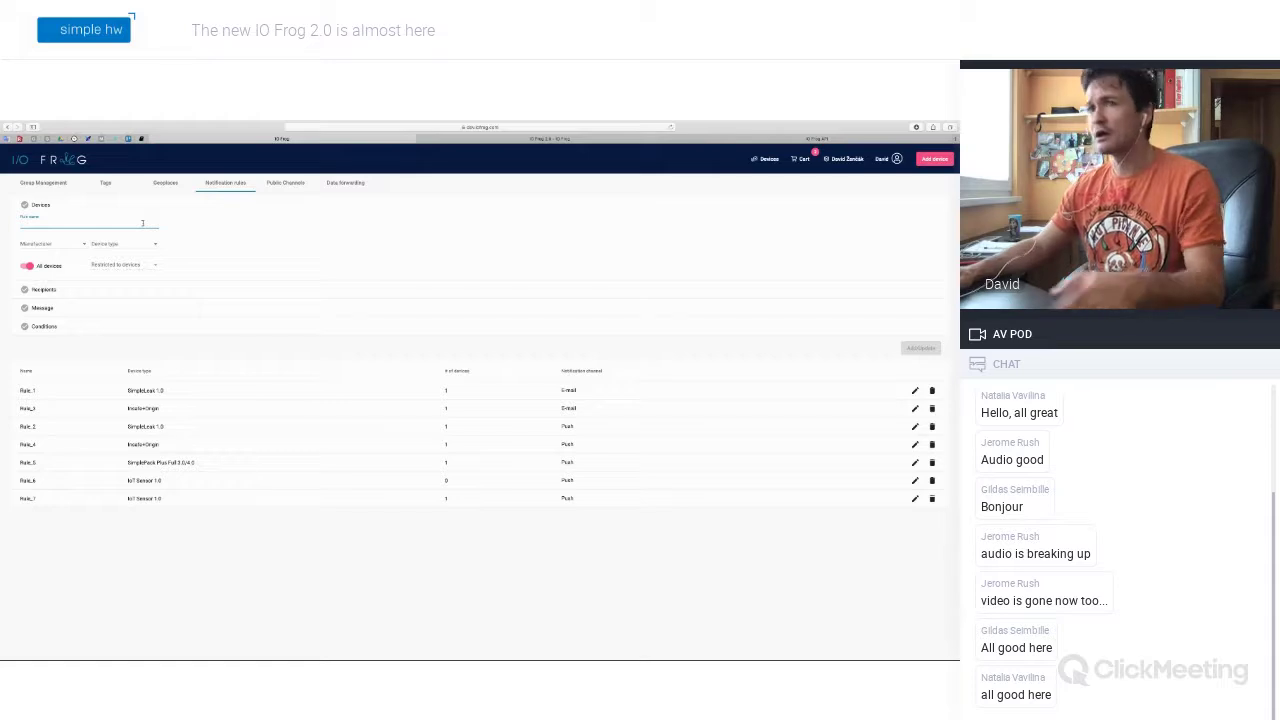
type("SOS")
left_click(209, 222)
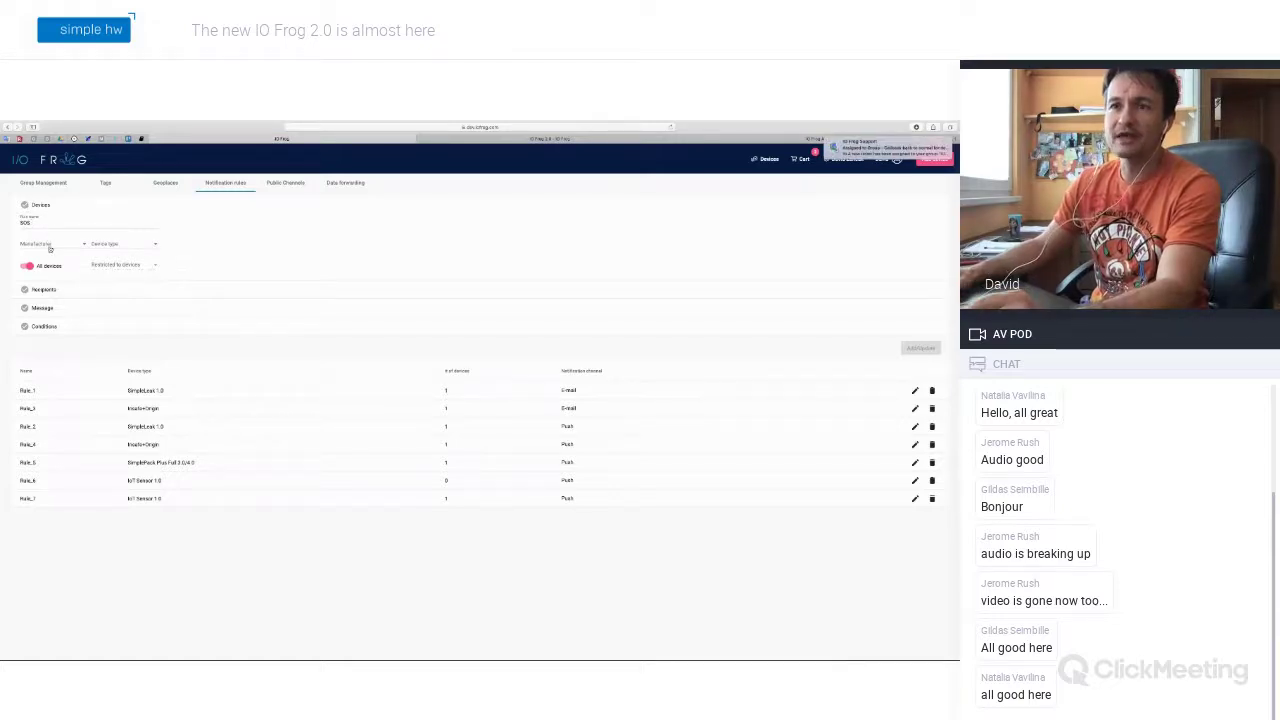
Step: Target the SOS rule at manufacturer SimpleHW and device type SimplePack 1.2
left_click(52, 248)
scroll(42, 300, "down", 10)
scroll(52, 290, "down", 1)
left_click(35, 286)
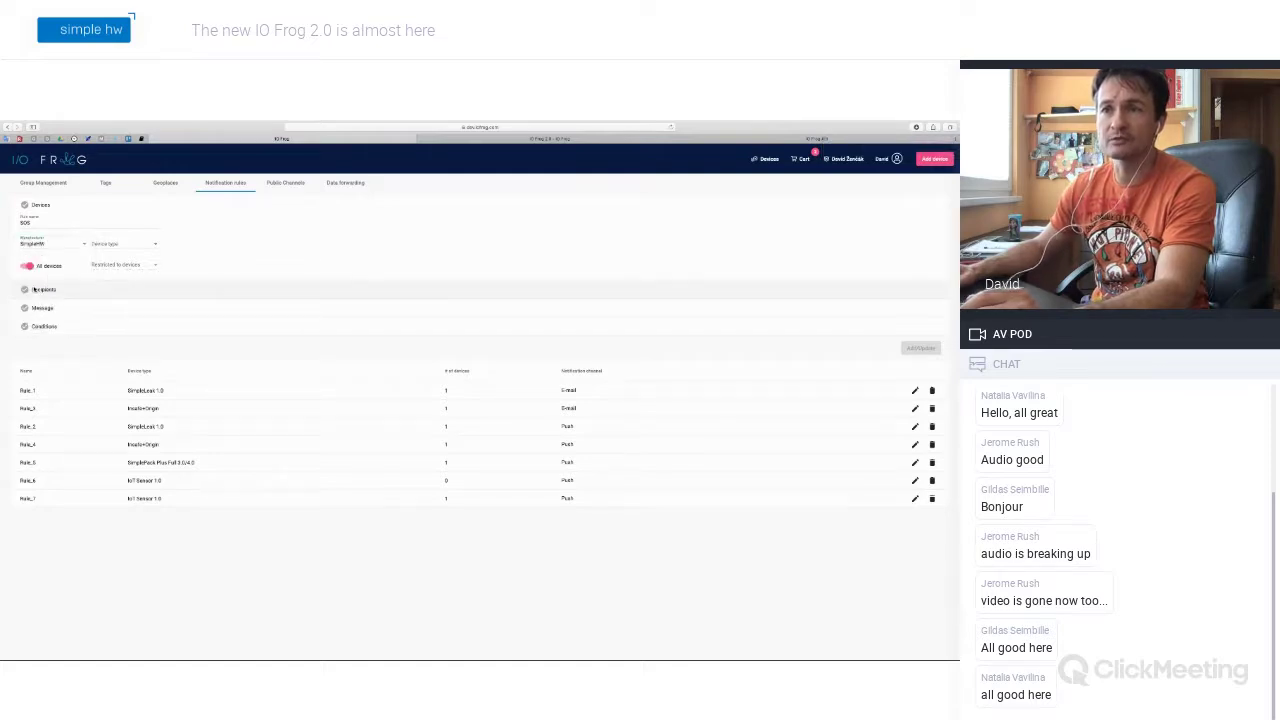
left_click(104, 244)
left_click(110, 276)
Step: Add three e-mail addresses as recipients on the SOS rule's E-mail channel
left_click(76, 290)
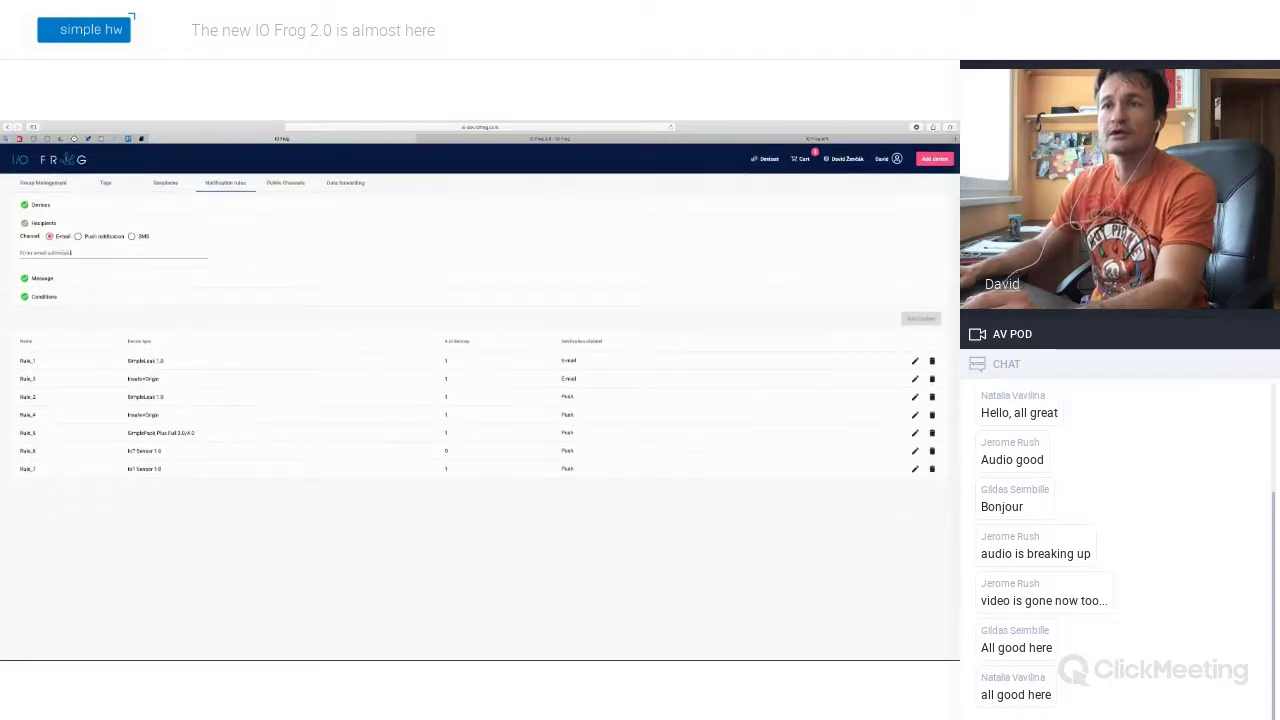
left_click(85, 257)
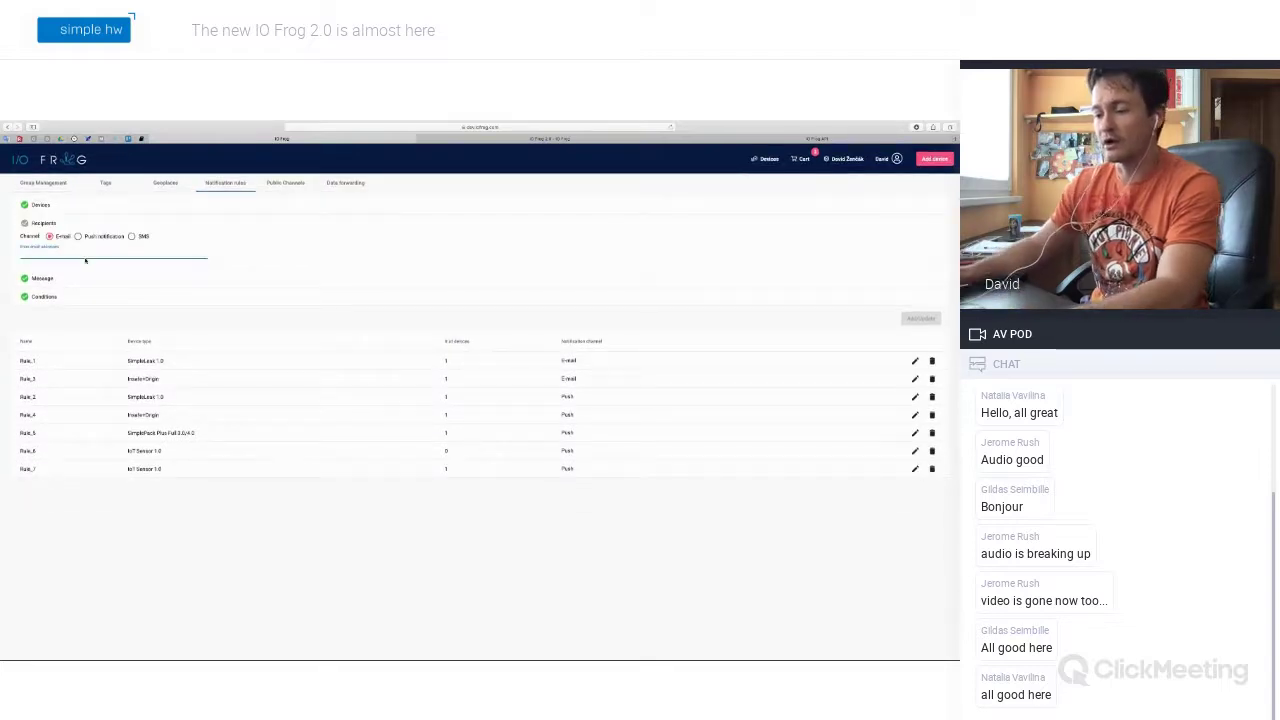
type("fifhd")
key("Return")
type("fdsfd")
key("Return")
type("sfc")
key("Return")
type("fc")
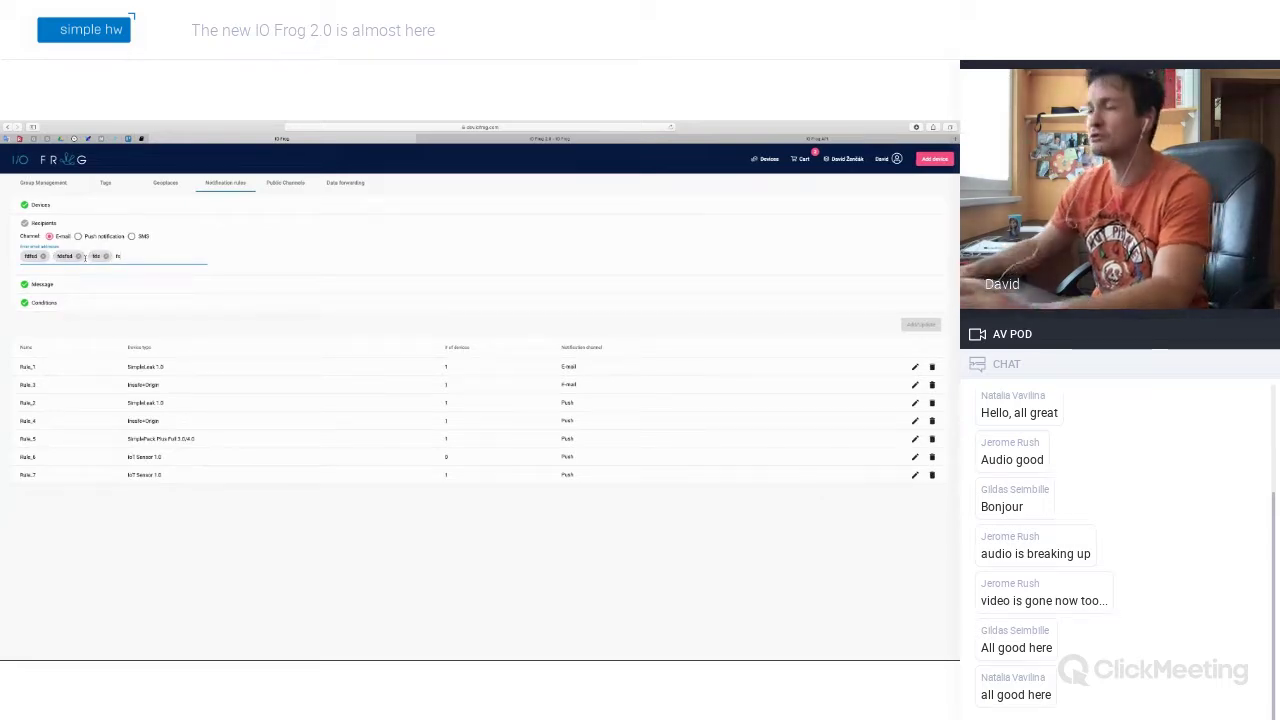
key("BackSpace")
key("BackSpace")
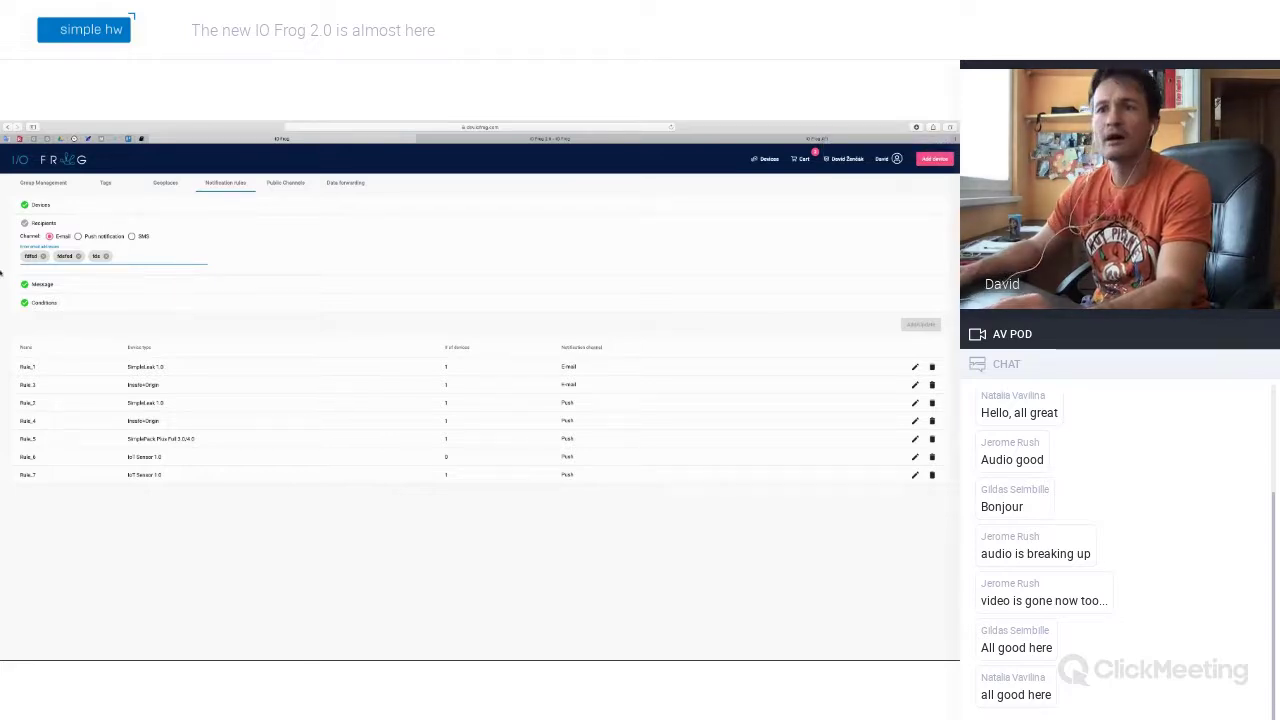
Step: Rewrite the message subject as 'SOS from {deviceName} at' and insert the {time} tag
left_click(42, 284)
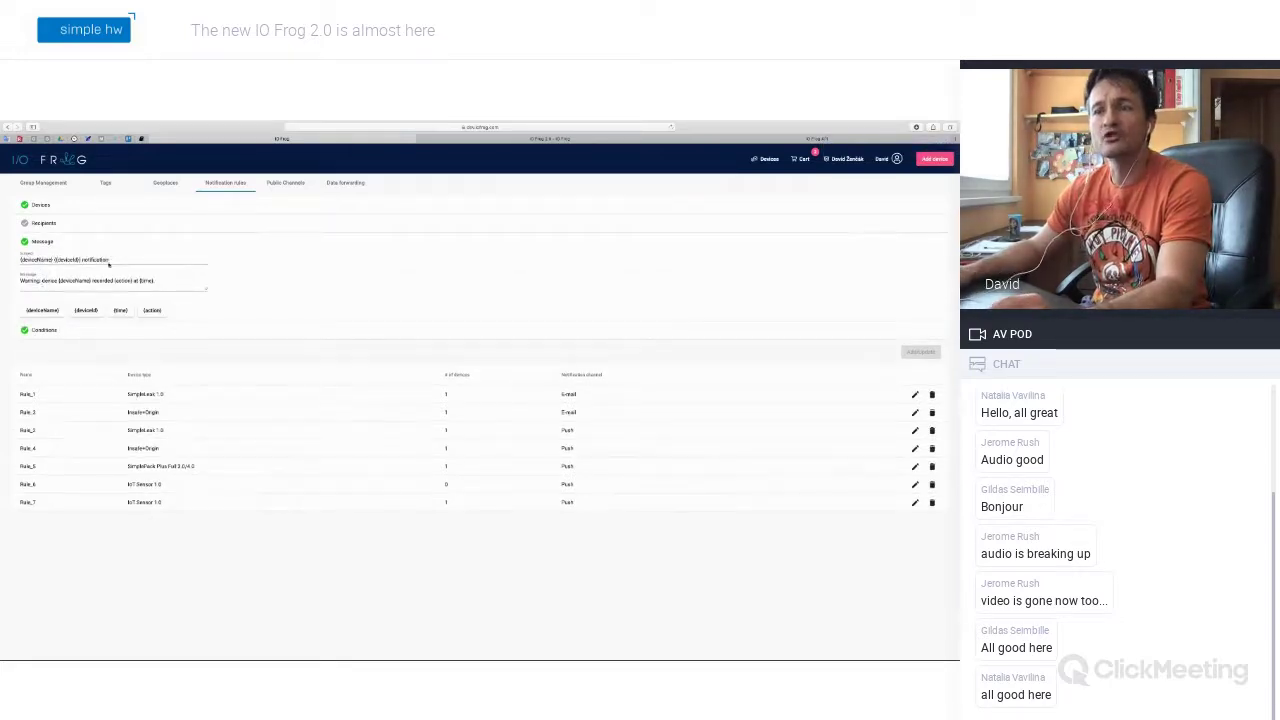
left_click_drag(112, 259, 14, 258)
key("Right")
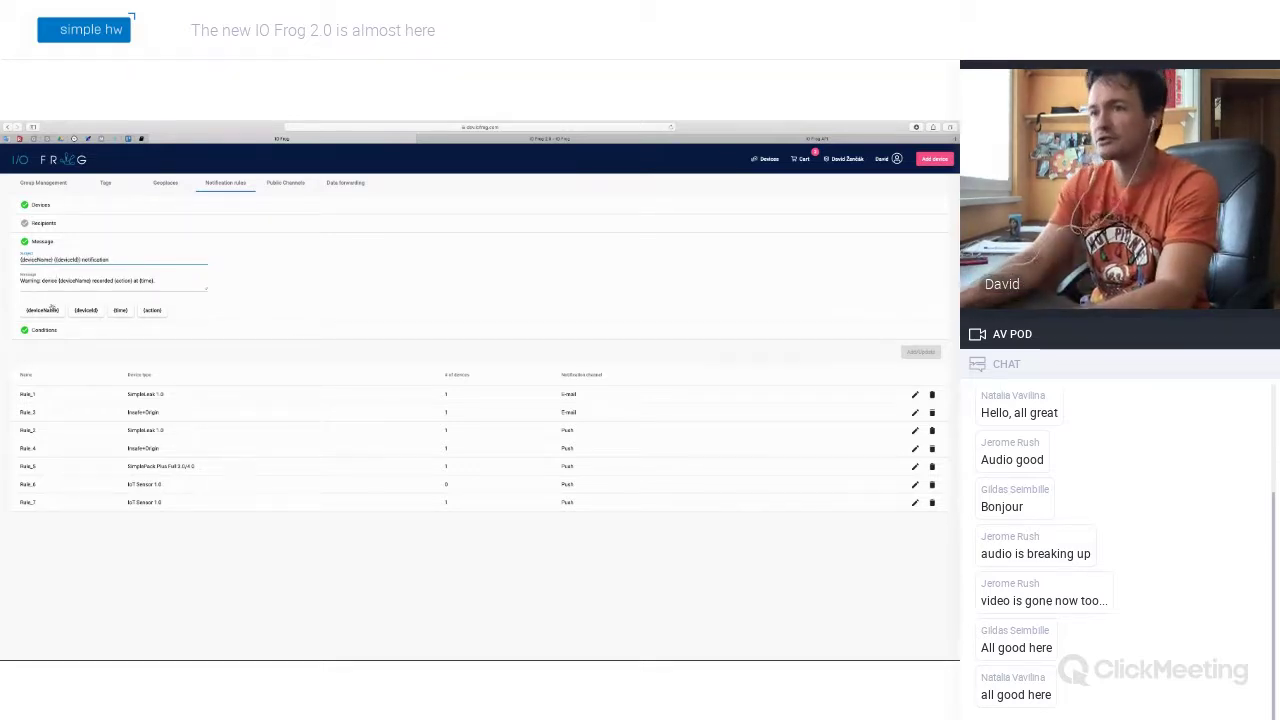
type("SOS")
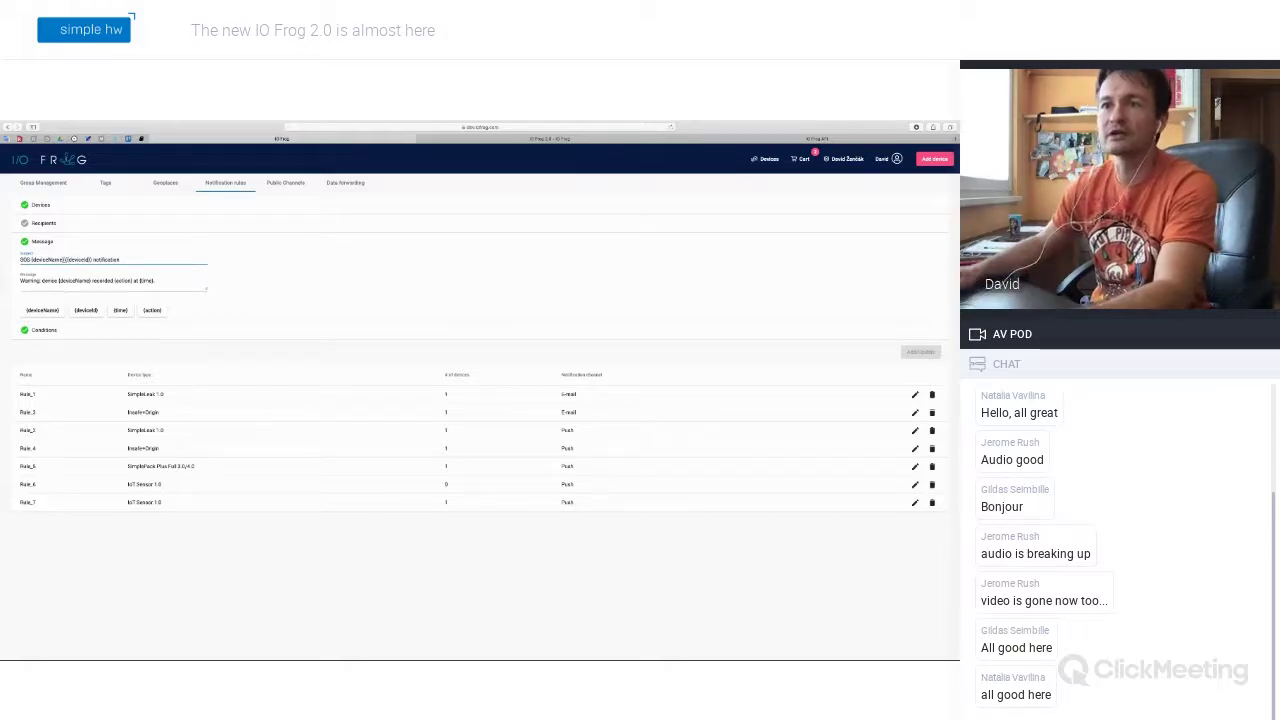
key("shift+End")
key("Delete")
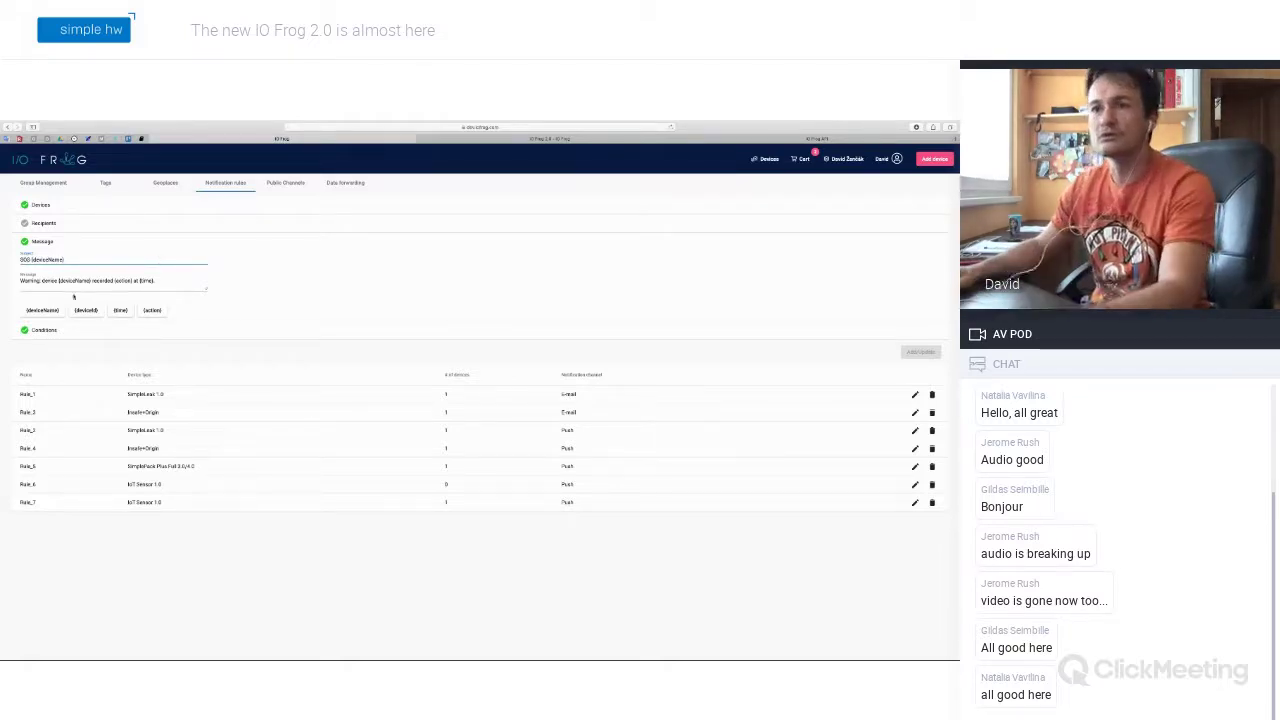
type("from ")
type(" at")
left_click(120, 310)
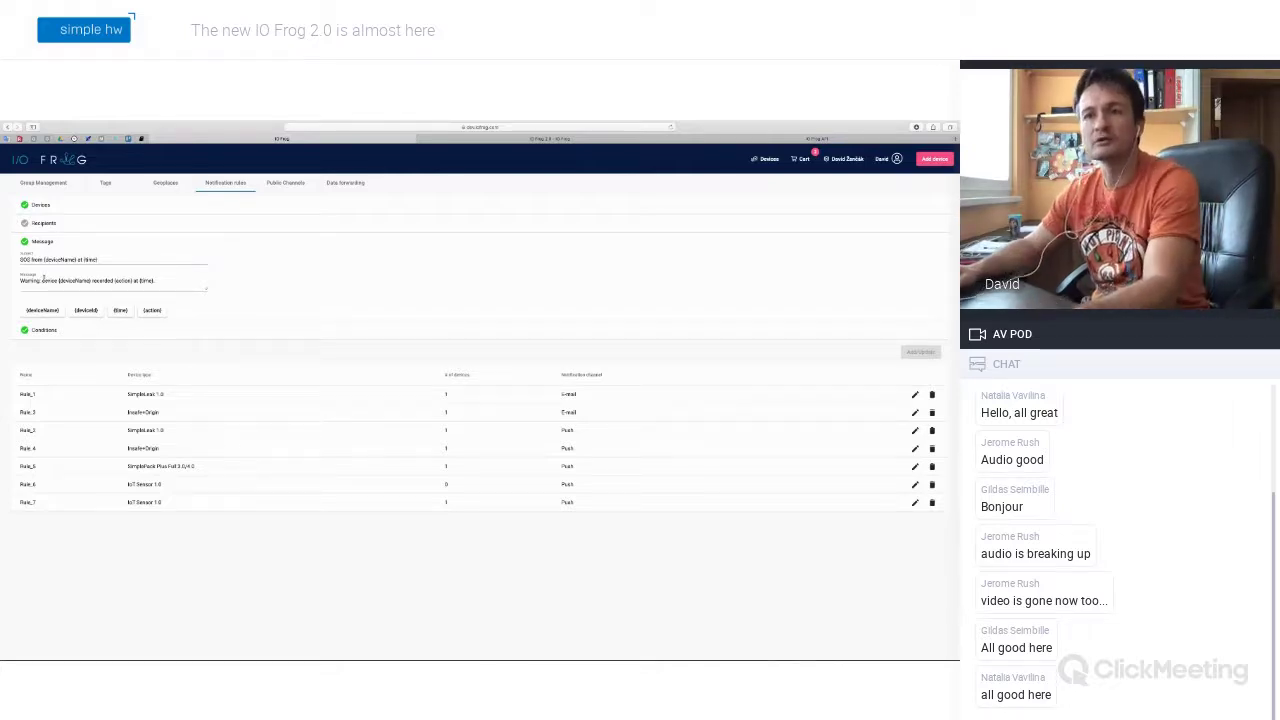
Step: Switch the SOS rule's recipient channel from E-mail to SMS and review the SMS message limits
left_click(57, 207)
left_click(57, 207)
left_click(44, 222)
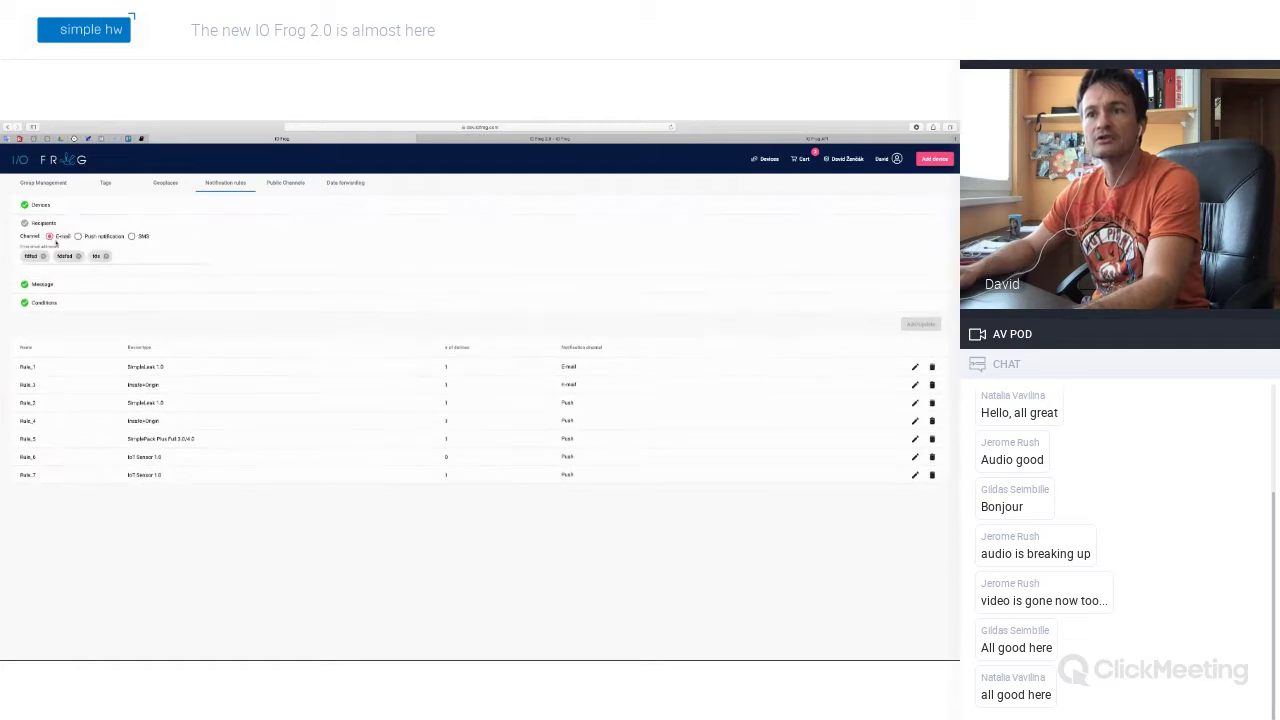
left_click(131, 236)
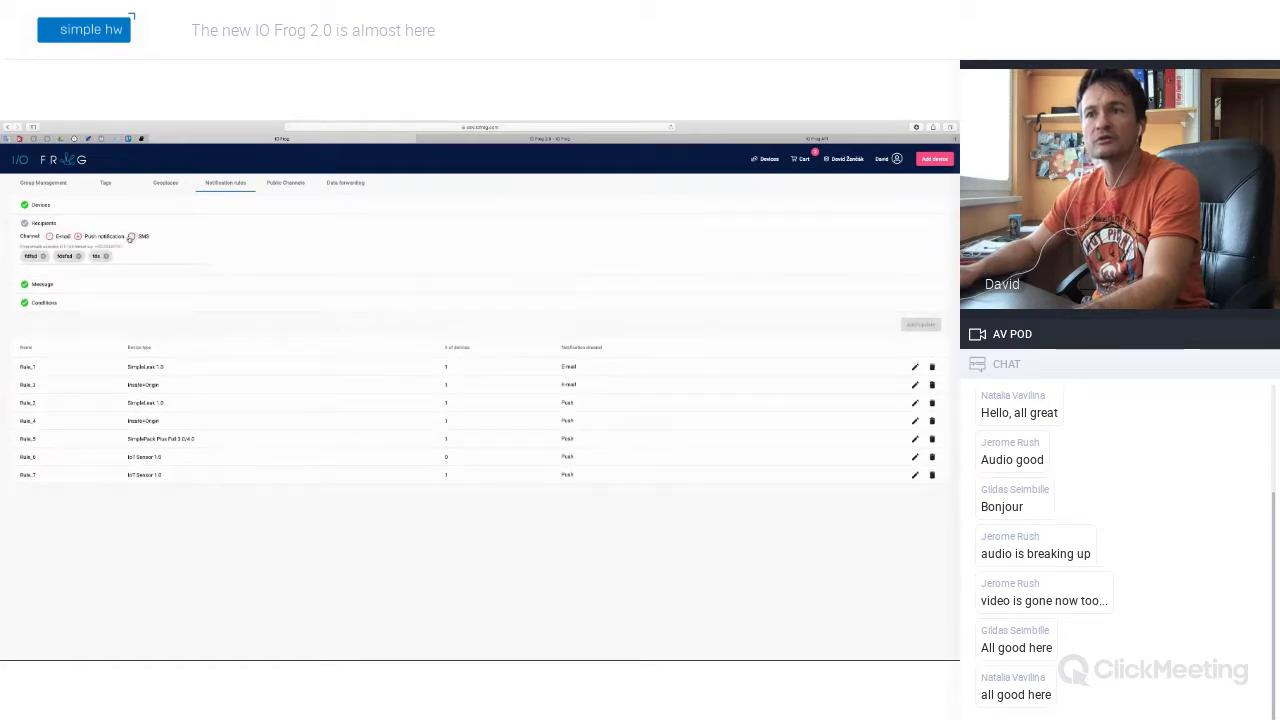
left_click(70, 285)
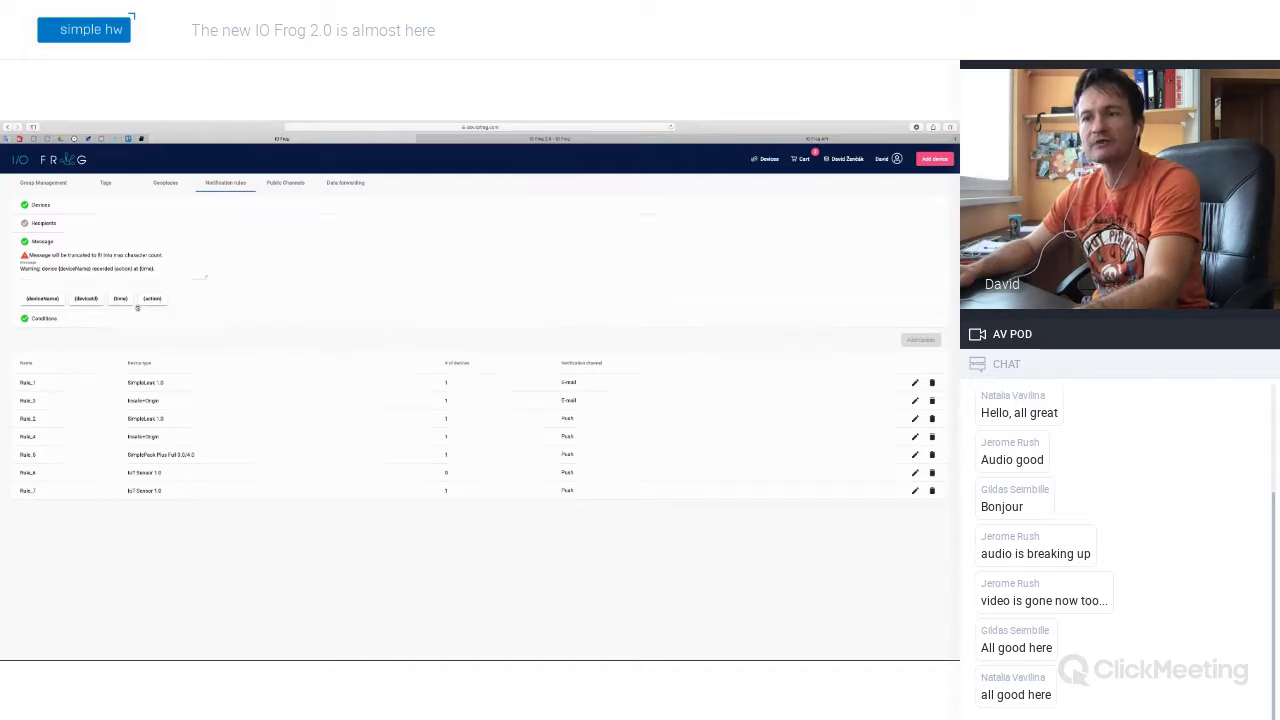
Step: Replace the existing trigger condition with a new empty condition row and browse its field list
left_click(75, 320)
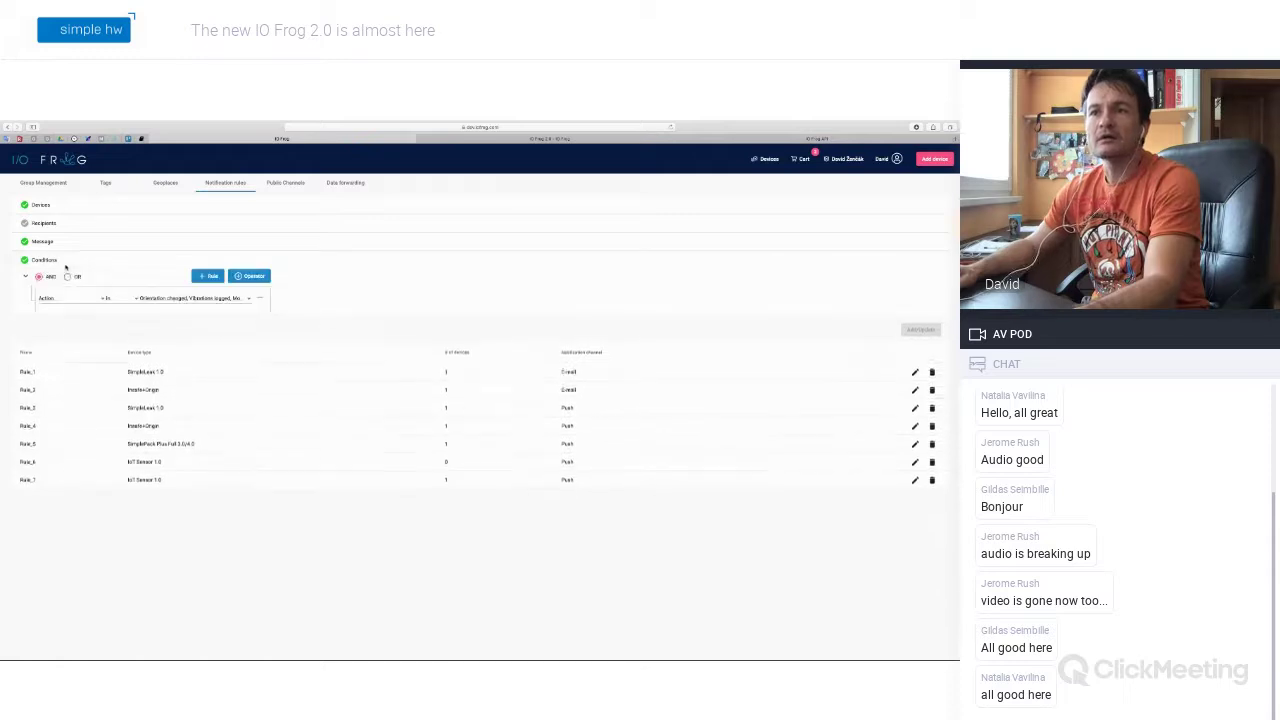
left_click(259, 298)
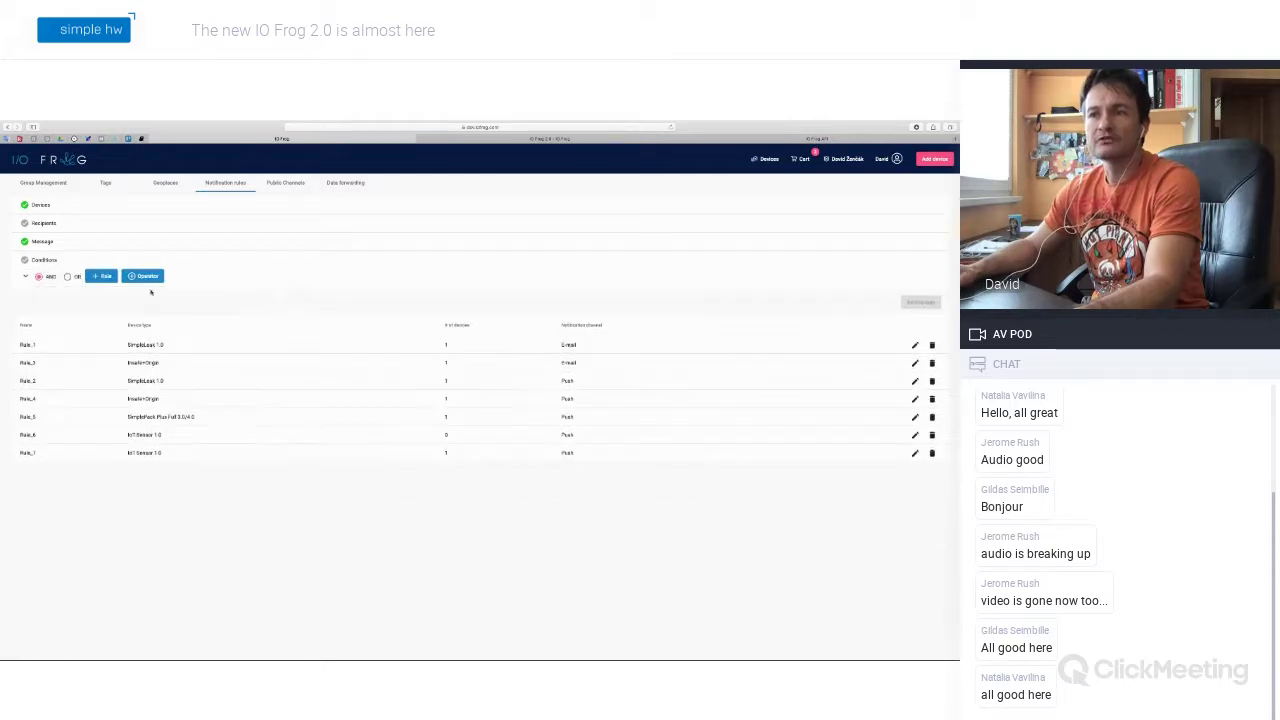
left_click(92, 278)
left_click(100, 300)
scroll(75, 342, "down", 2)
scroll(75, 342, "down", 3)
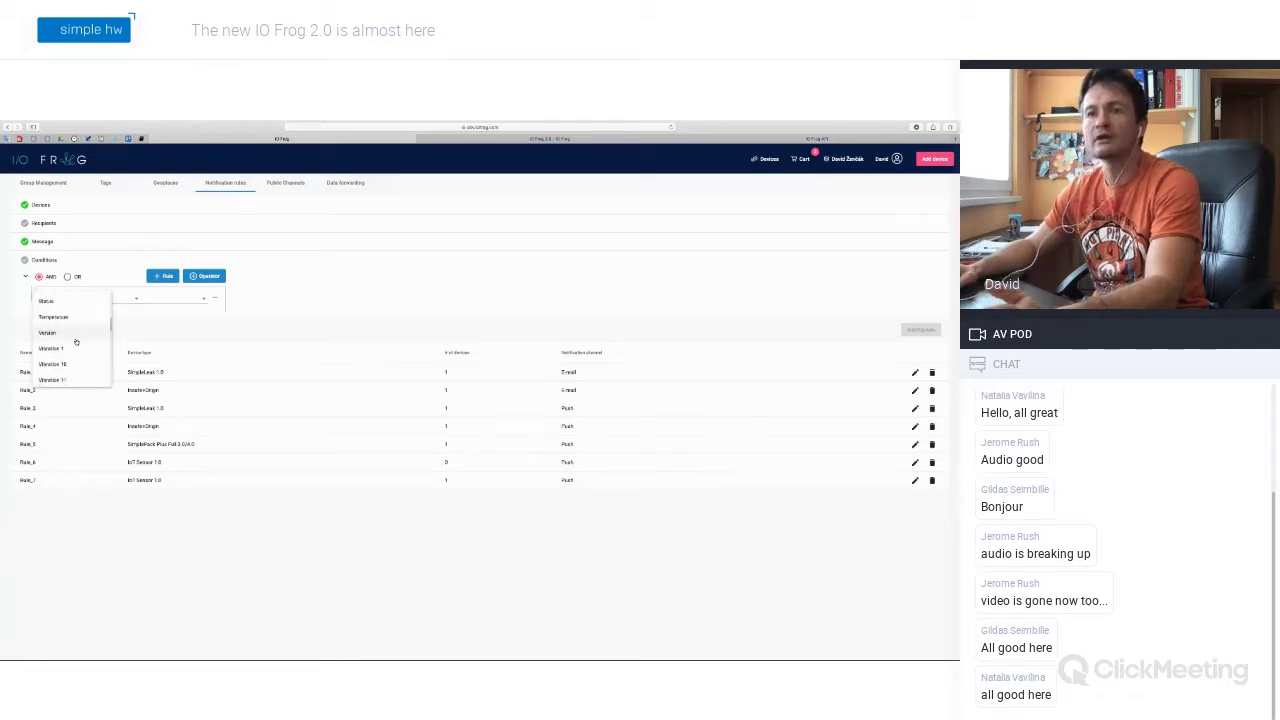
scroll(75, 342, "up", 4)
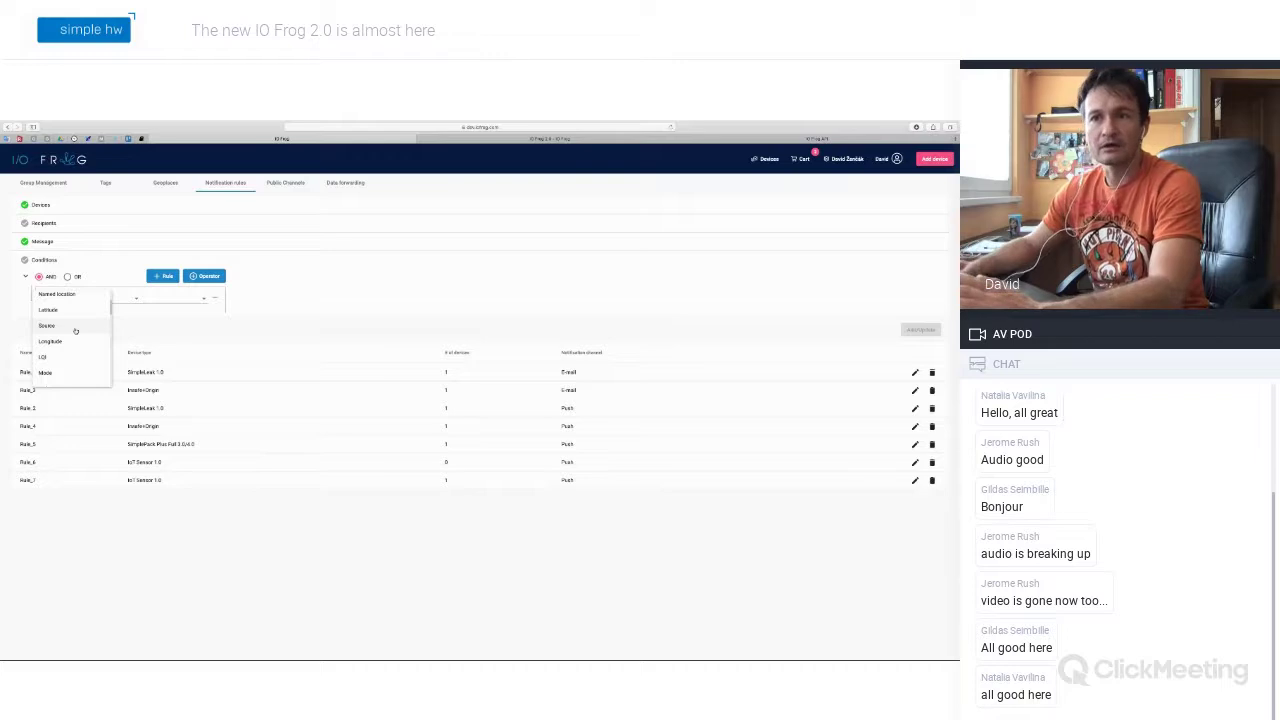
scroll(75, 330, "up", 1)
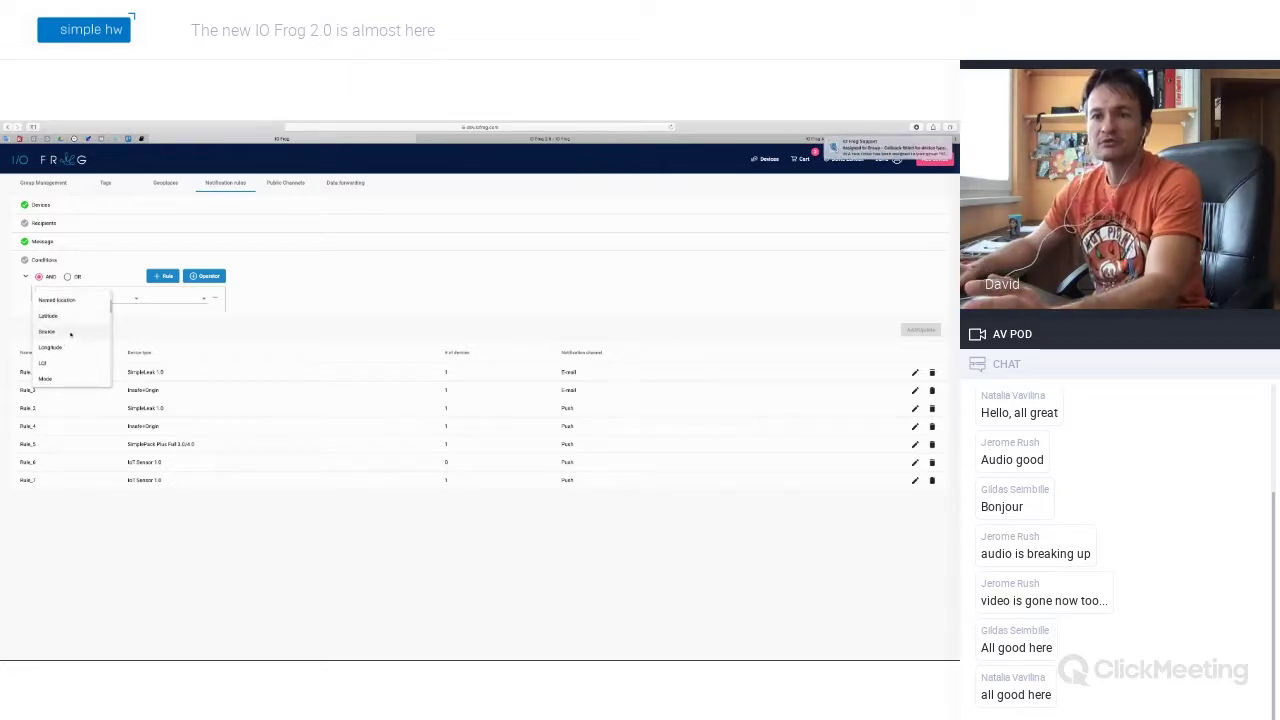
scroll(68, 338, "up", 3)
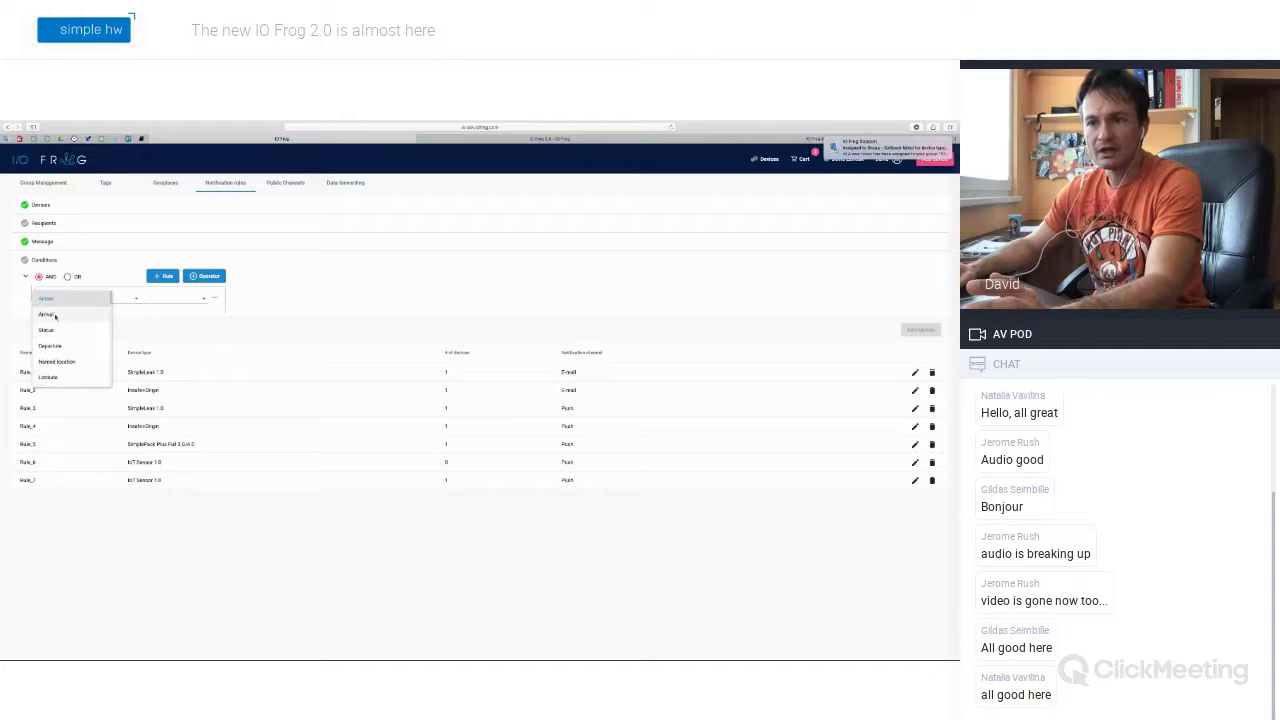
scroll(66, 340, "down", 3)
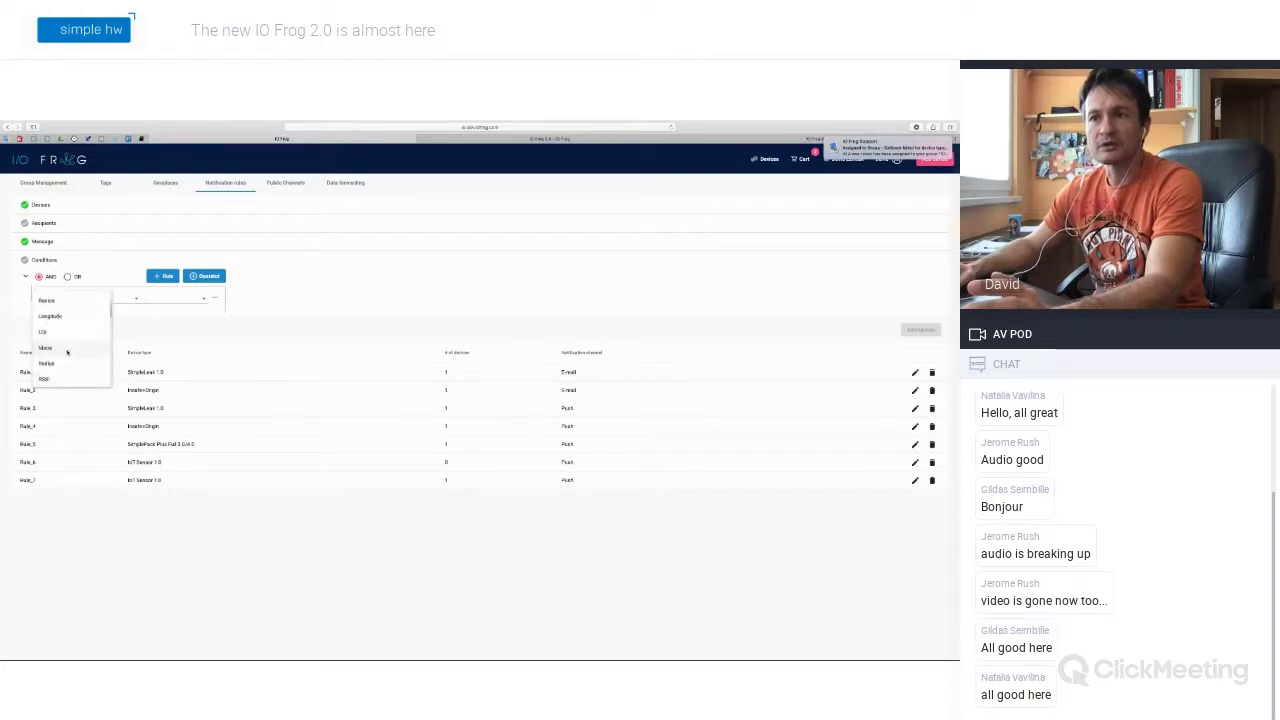
scroll(60, 315, "up", 2)
Step: Set the condition to Action in Double press and Long press
left_click(52, 301)
left_click(120, 298)
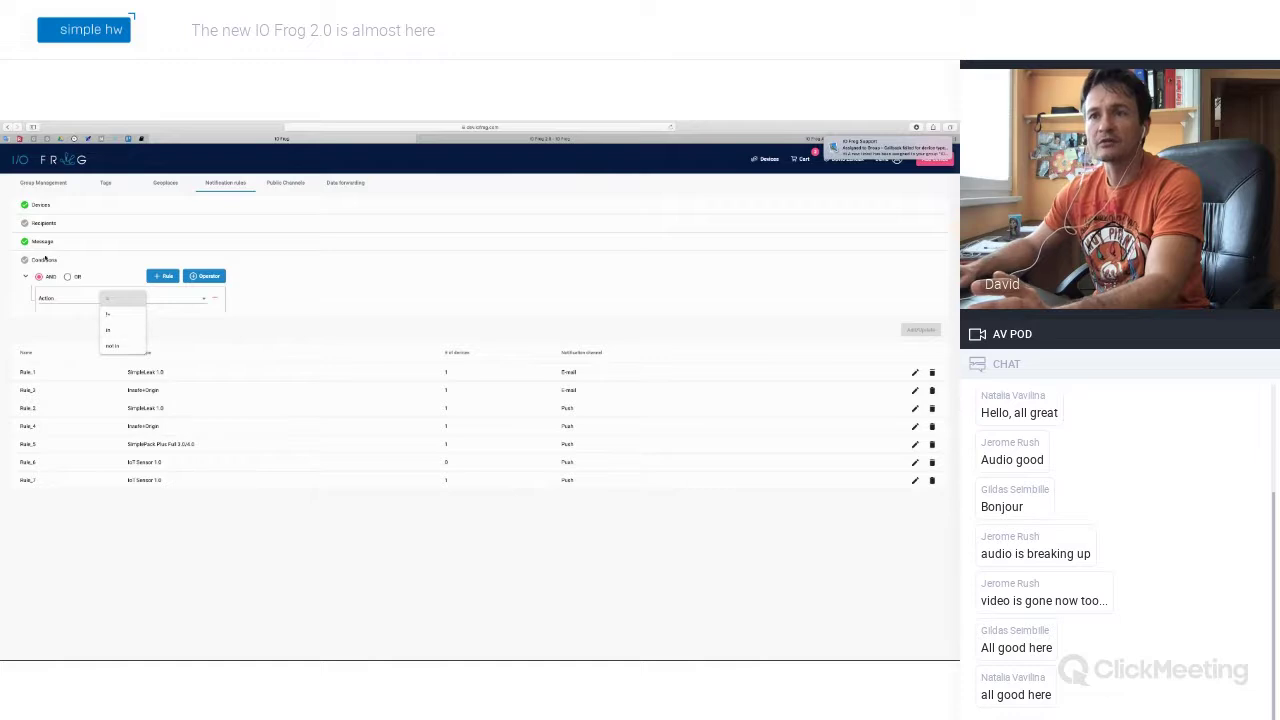
left_click(123, 332)
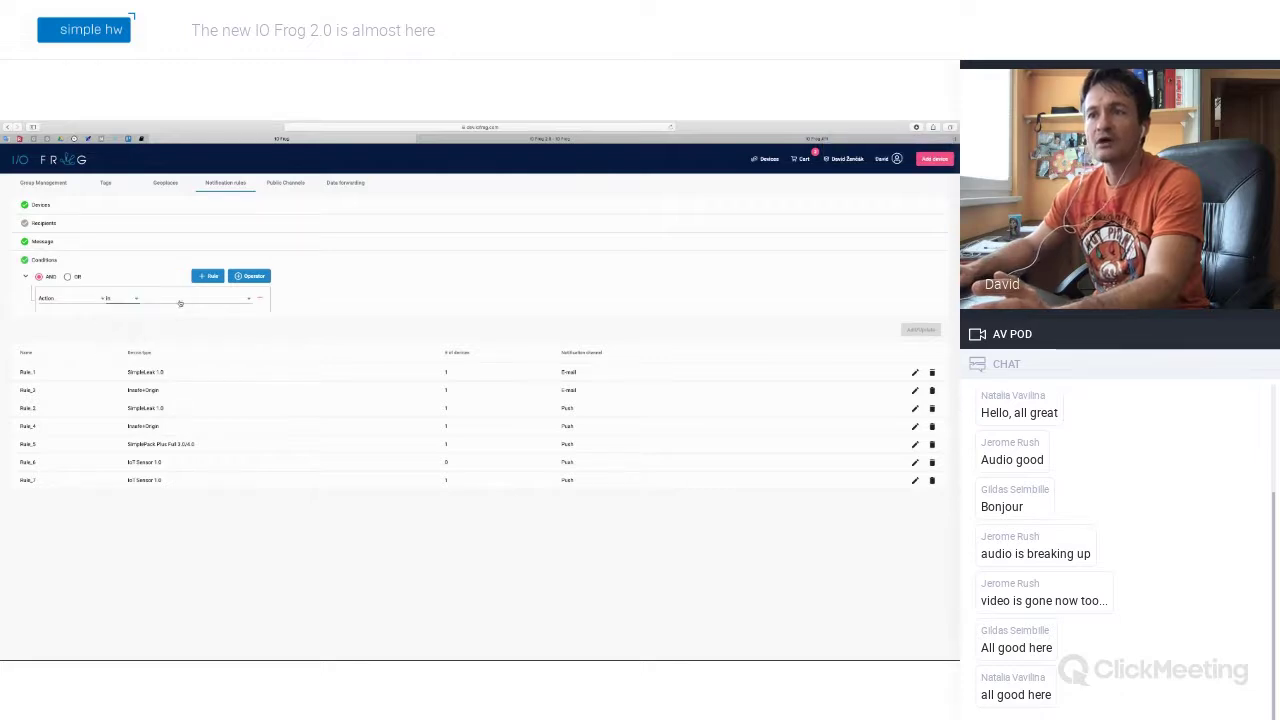
left_click(180, 302)
scroll(211, 344, "down", 4)
left_click(133, 337)
left_click(133, 353)
Step: Add a second condition Temperature >= 20 to the SOS rule
left_click(283, 336)
left_click(209, 278)
left_click(92, 327)
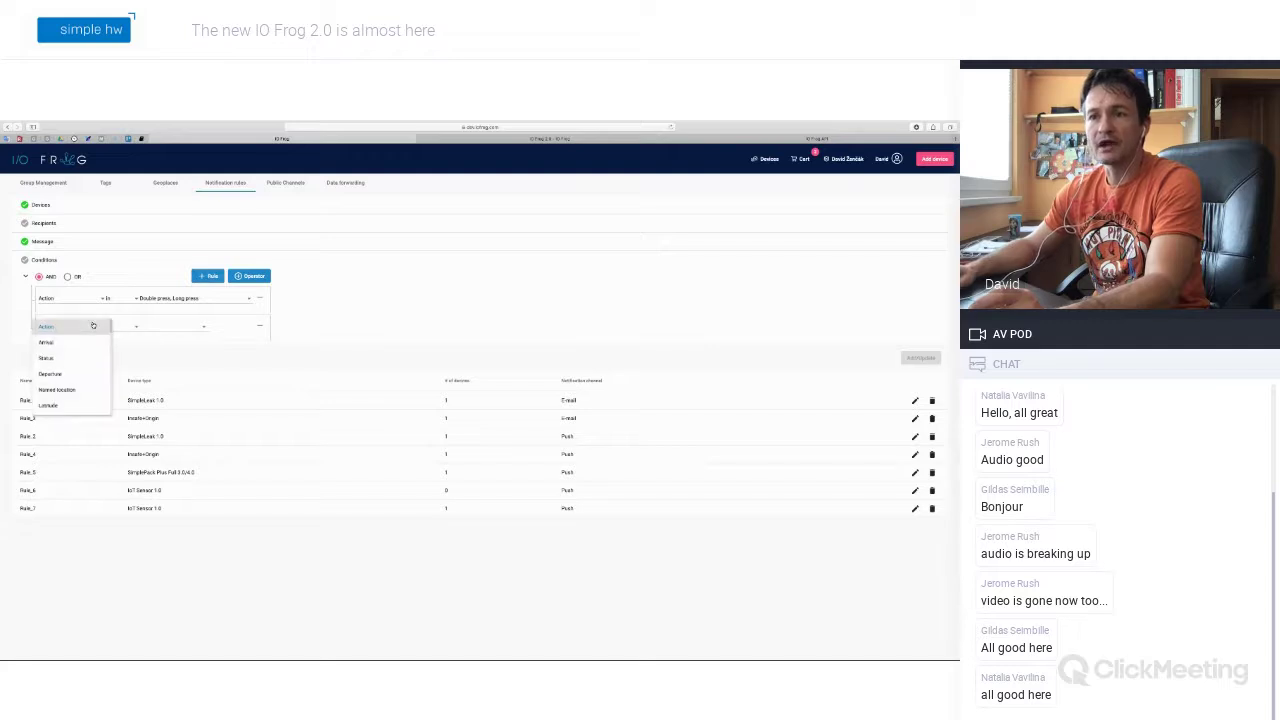
scroll(73, 372, "down", 3)
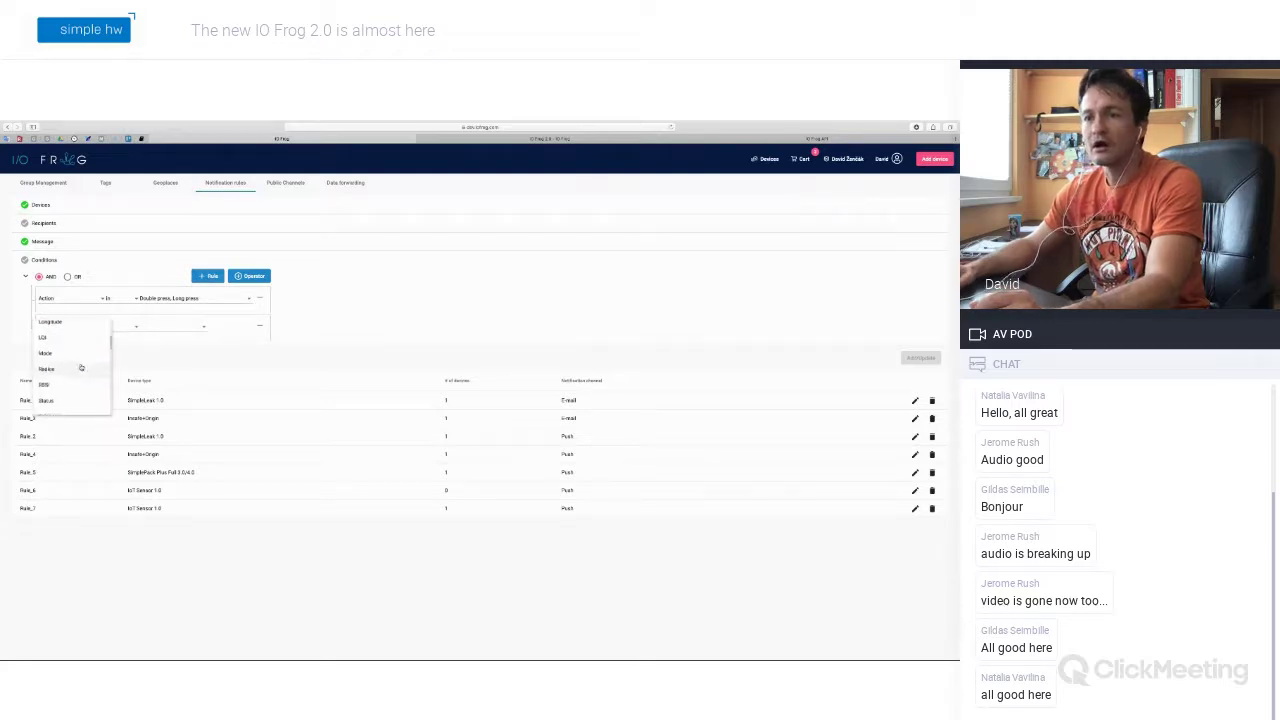
scroll(50, 385, "down", 1)
left_click(52, 408)
left_click(131, 329)
left_click(115, 358)
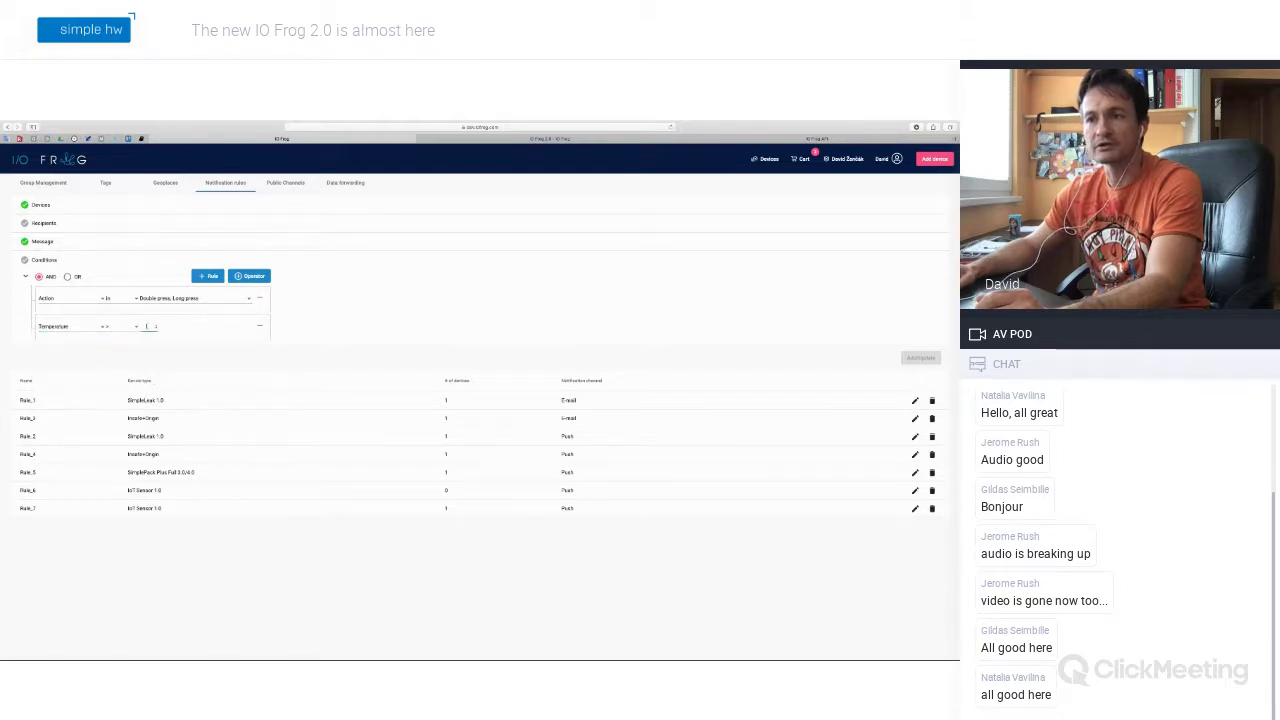
type("20")
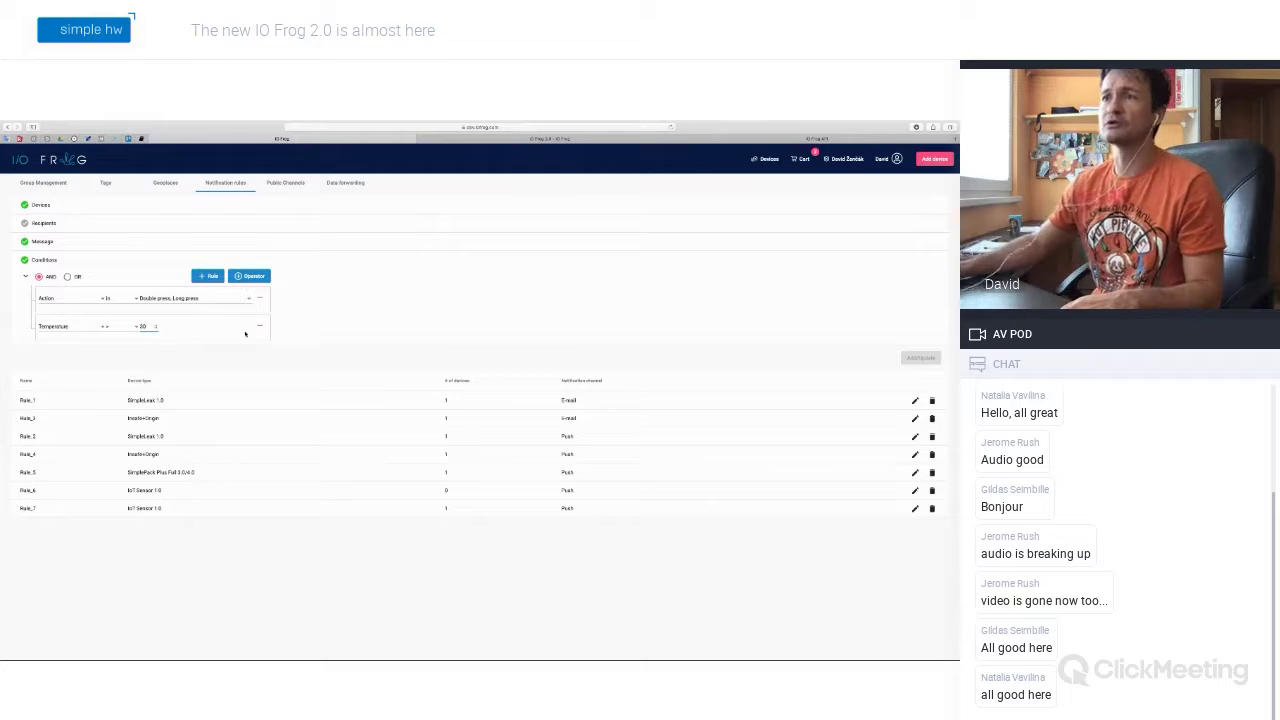
Step: Show the Public Channels tab with its four channels and toggle 'Publish all devices'
left_click(286, 184)
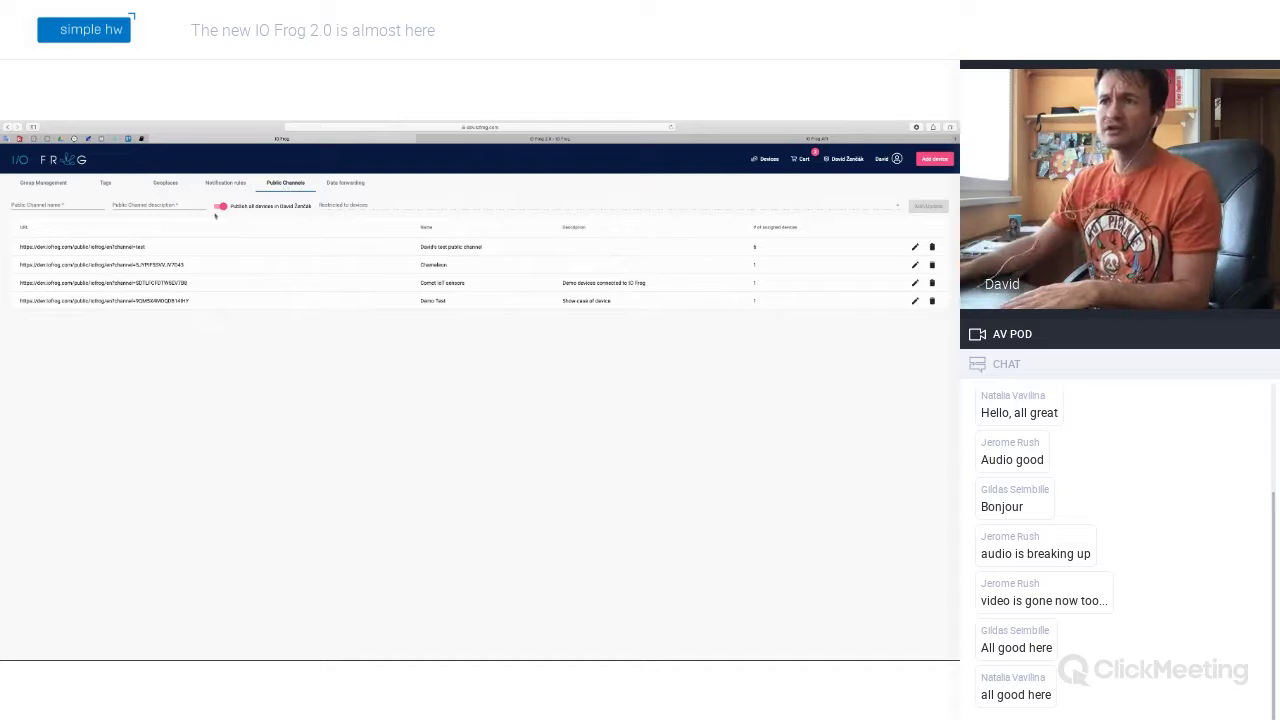
left_click(221, 207)
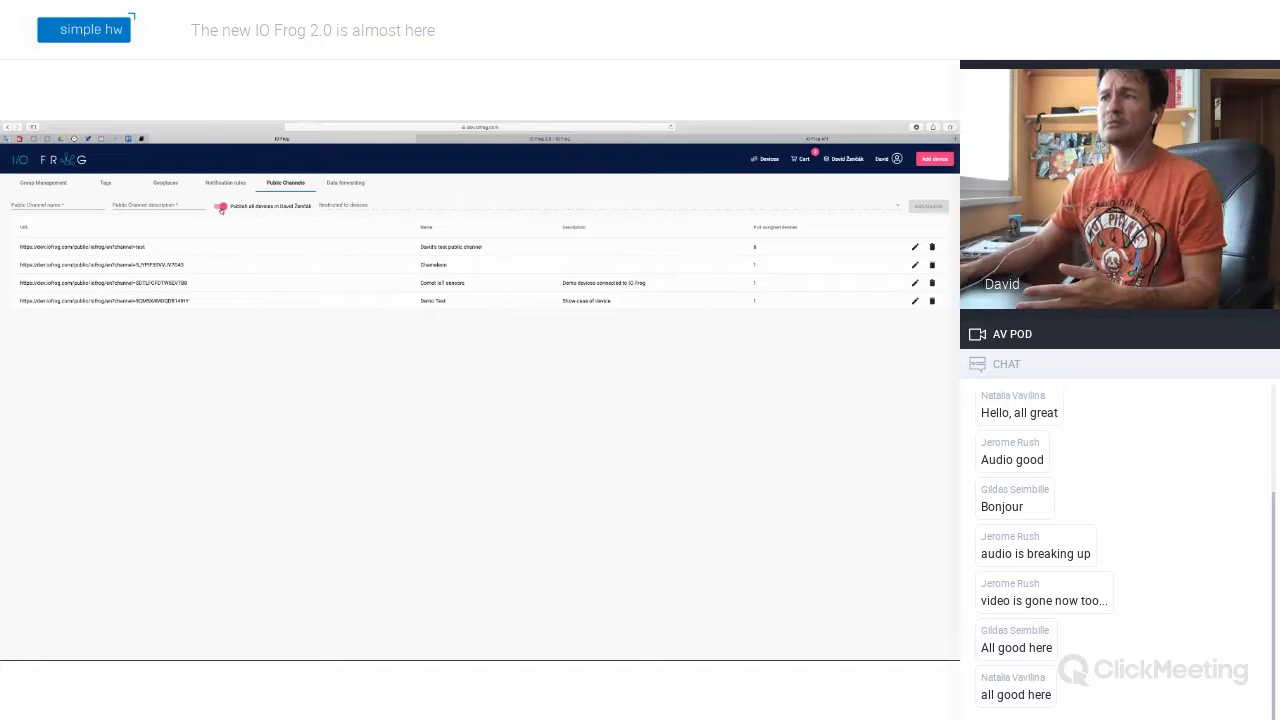
Step: Switch off 'Publish all devices' and tick Bathroom and Monitor under 'Restricted to devices'
left_click(221, 207)
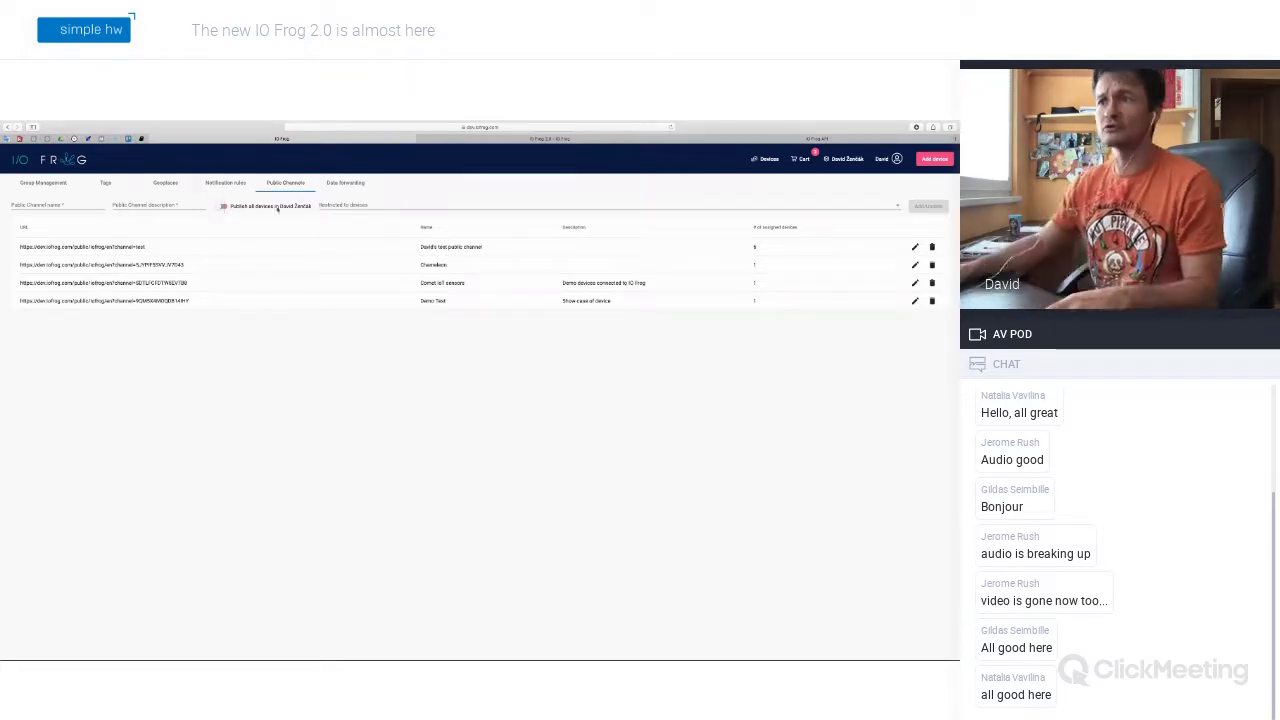
left_click(356, 206)
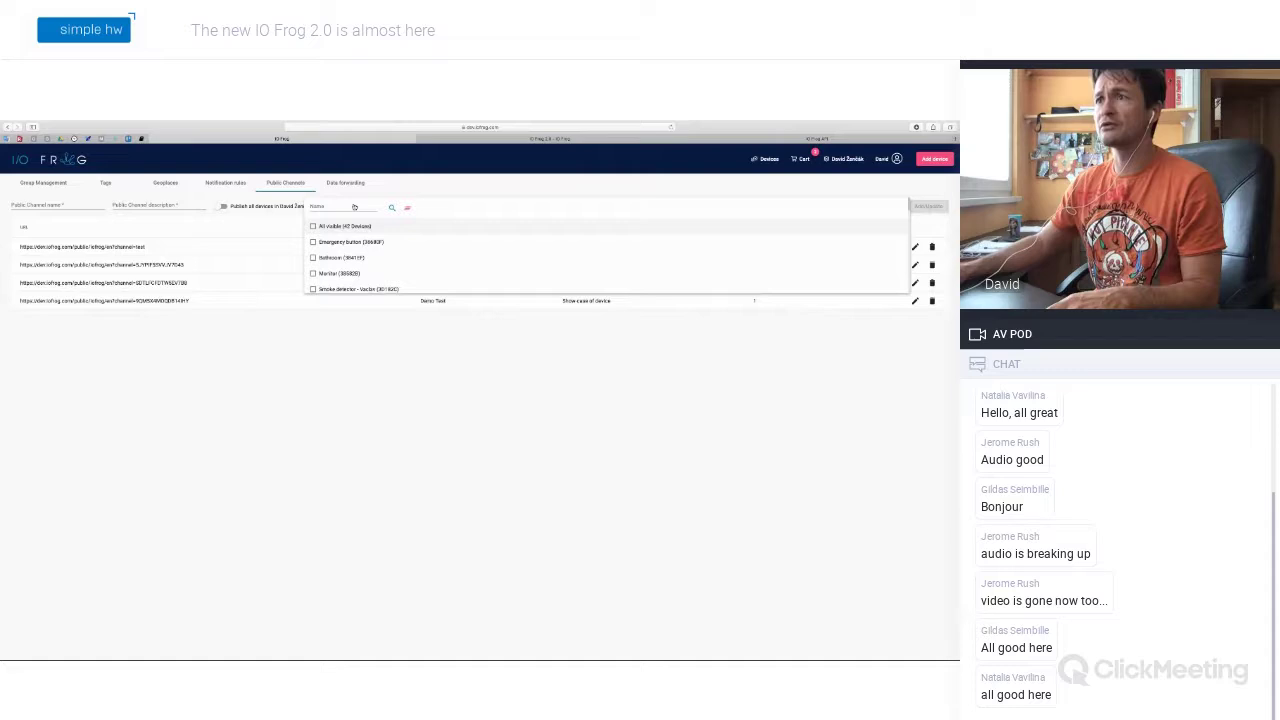
left_click(313, 257)
left_click(313, 273)
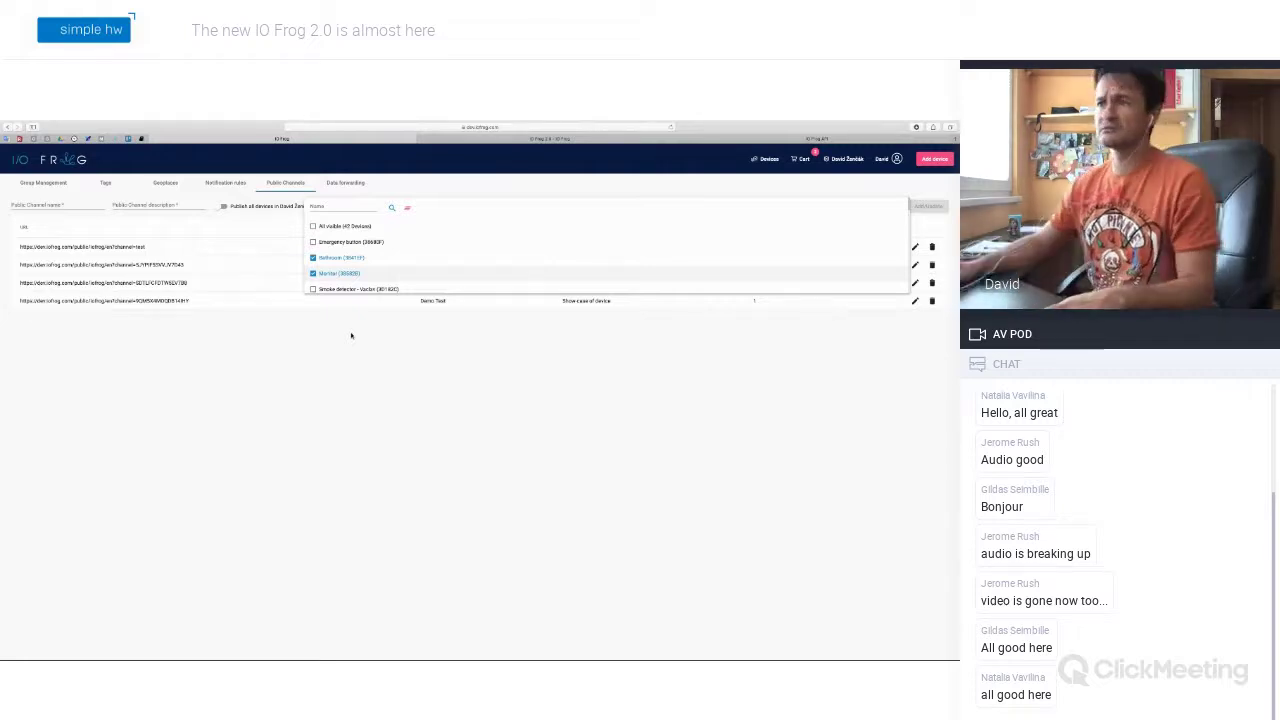
left_click(351, 335)
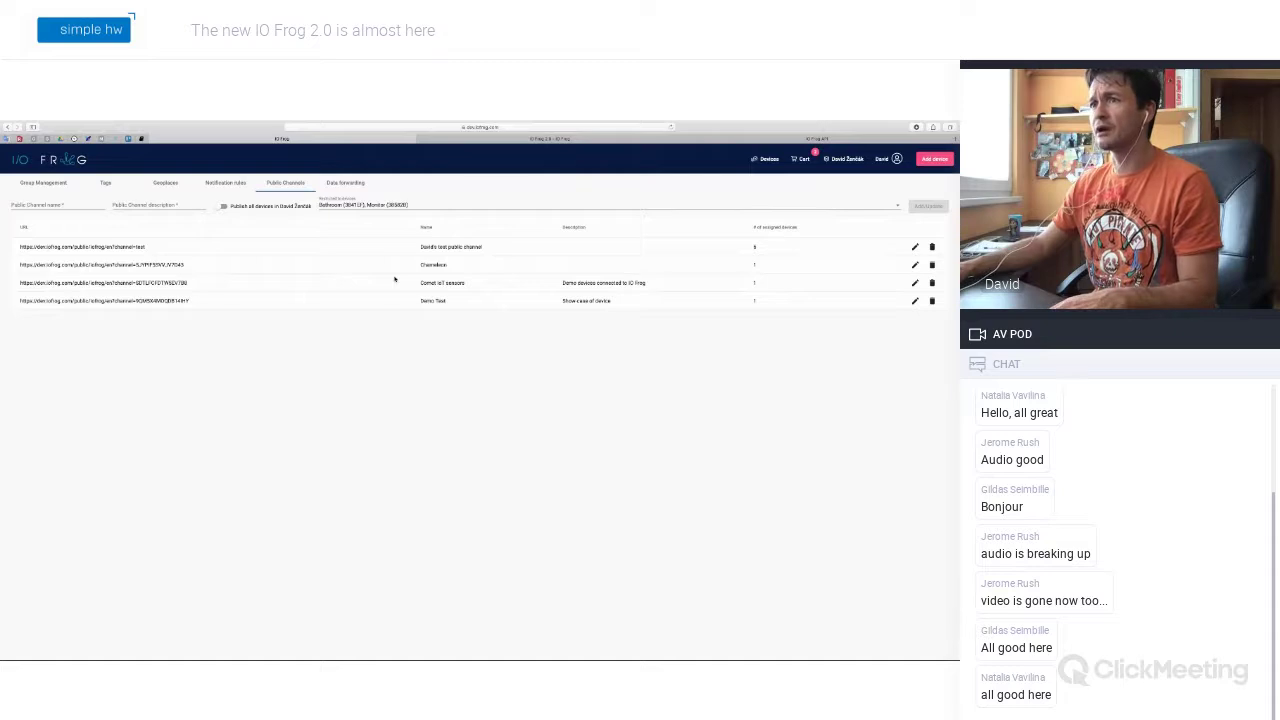
Step: Switch to the Data forwarding tab with its new-forwarding form and ThingSpeak Custom entry
left_click(346, 183)
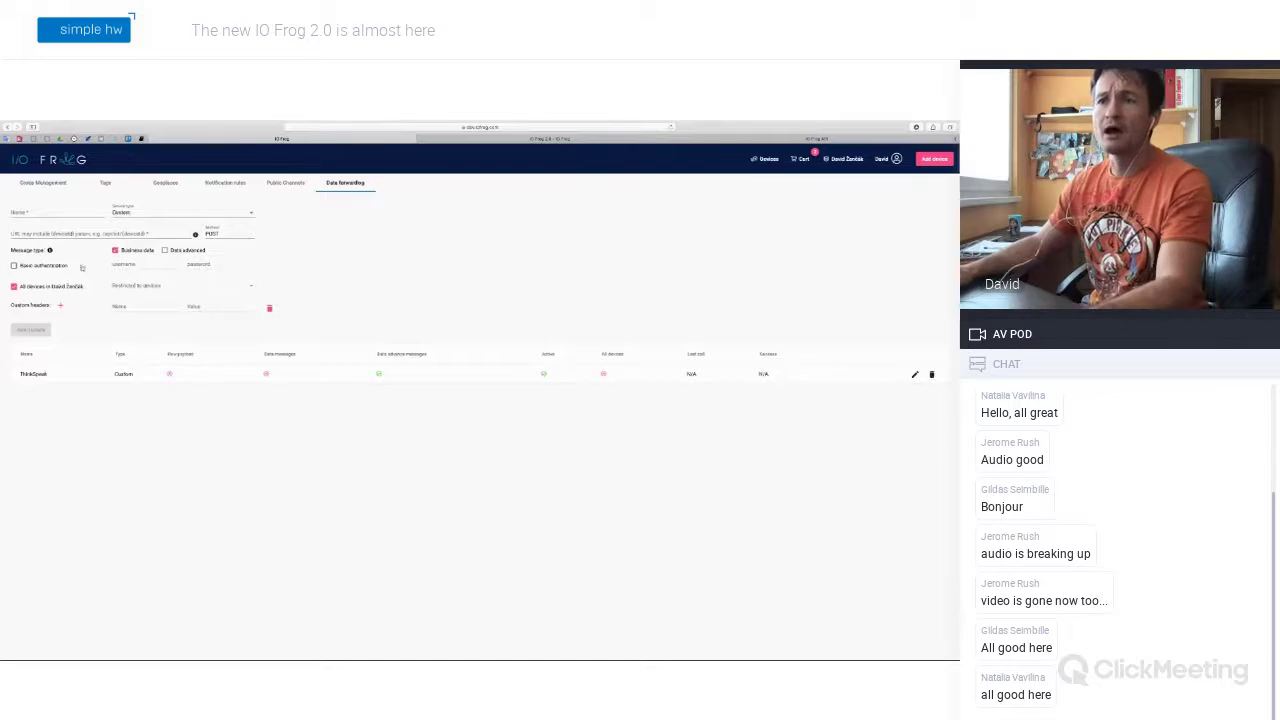
Step: Keep Custom as the forwarding service type and paste in the forwarding URL
left_click(68, 210)
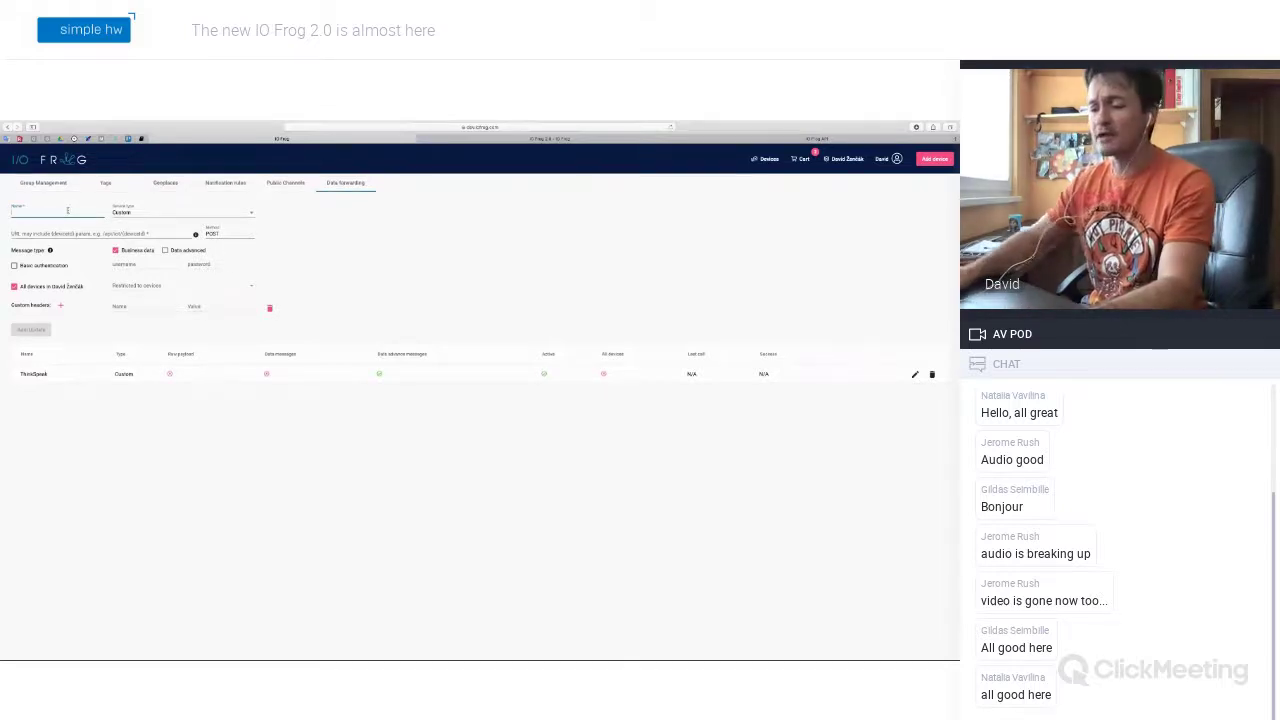
left_click(124, 213)
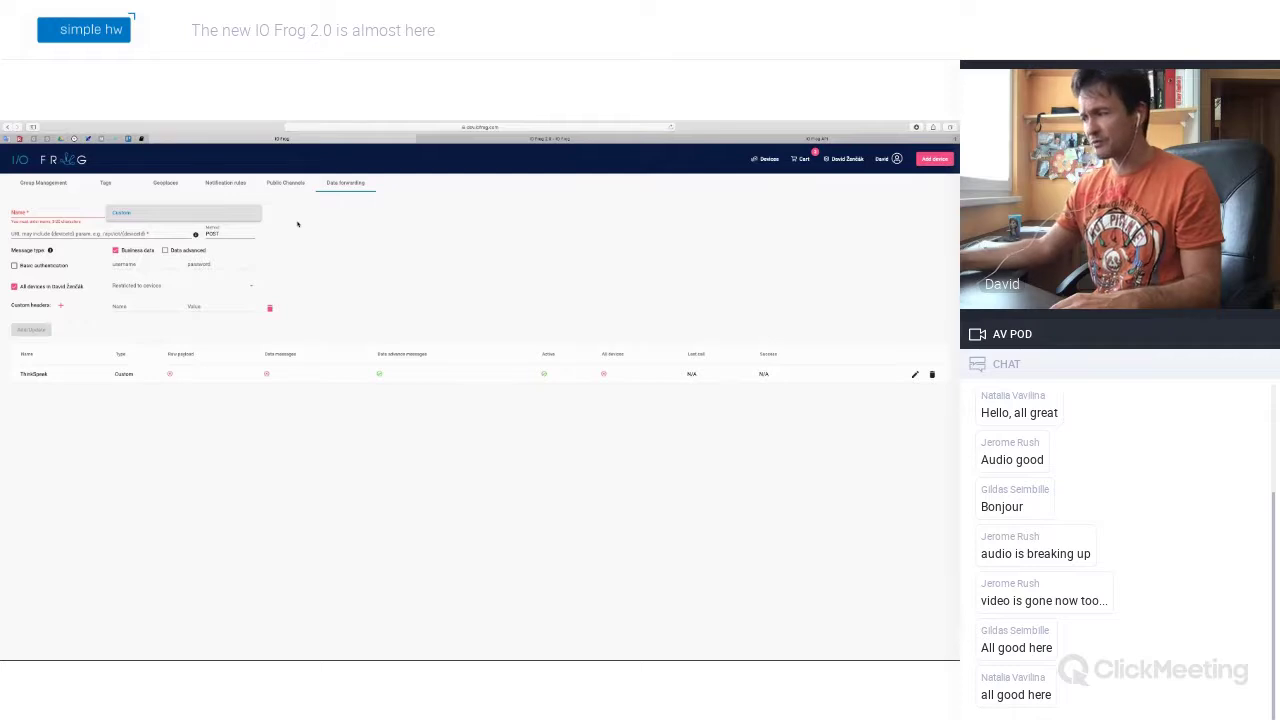
left_click(297, 224)
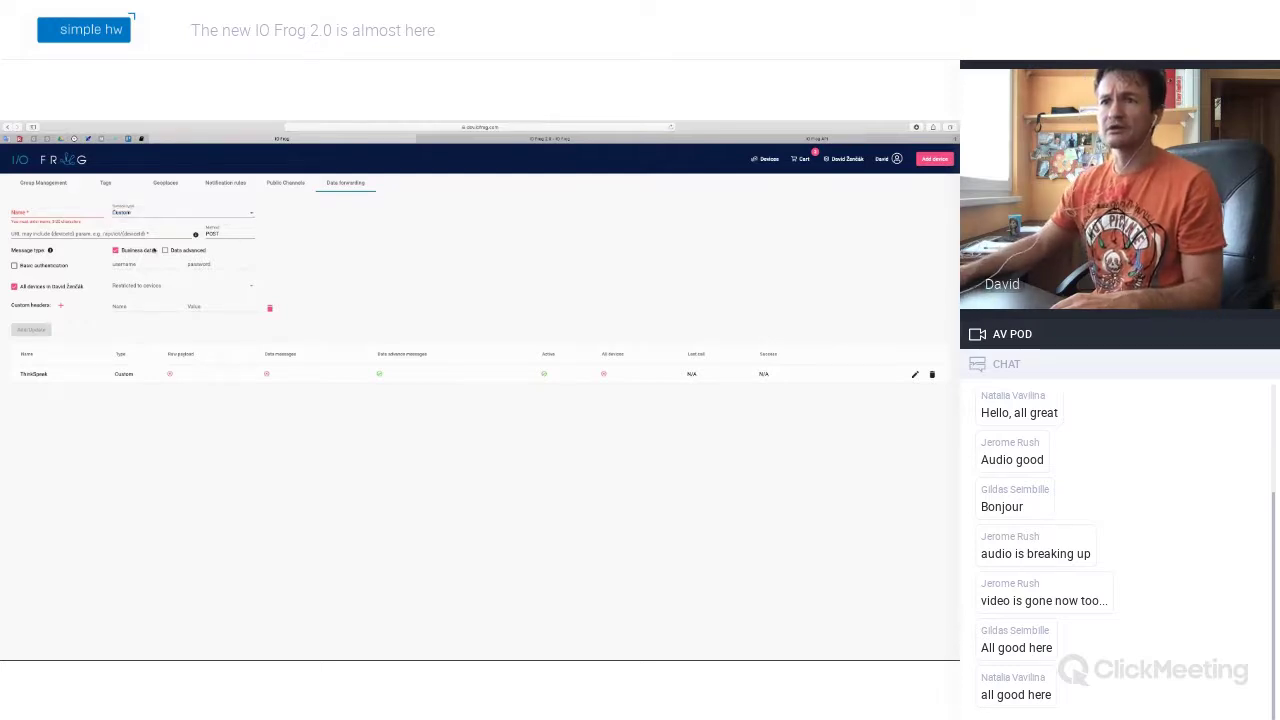
left_click(55, 240)
key("ctrl+v")
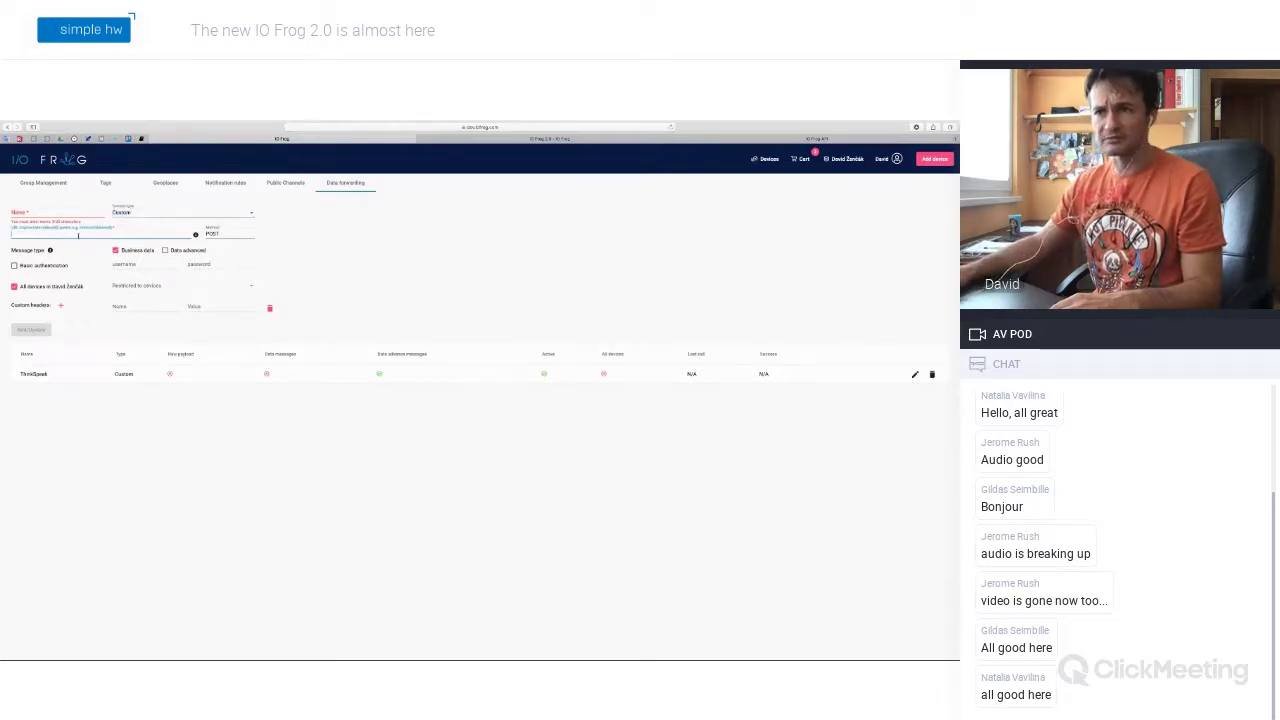
left_click(200, 242)
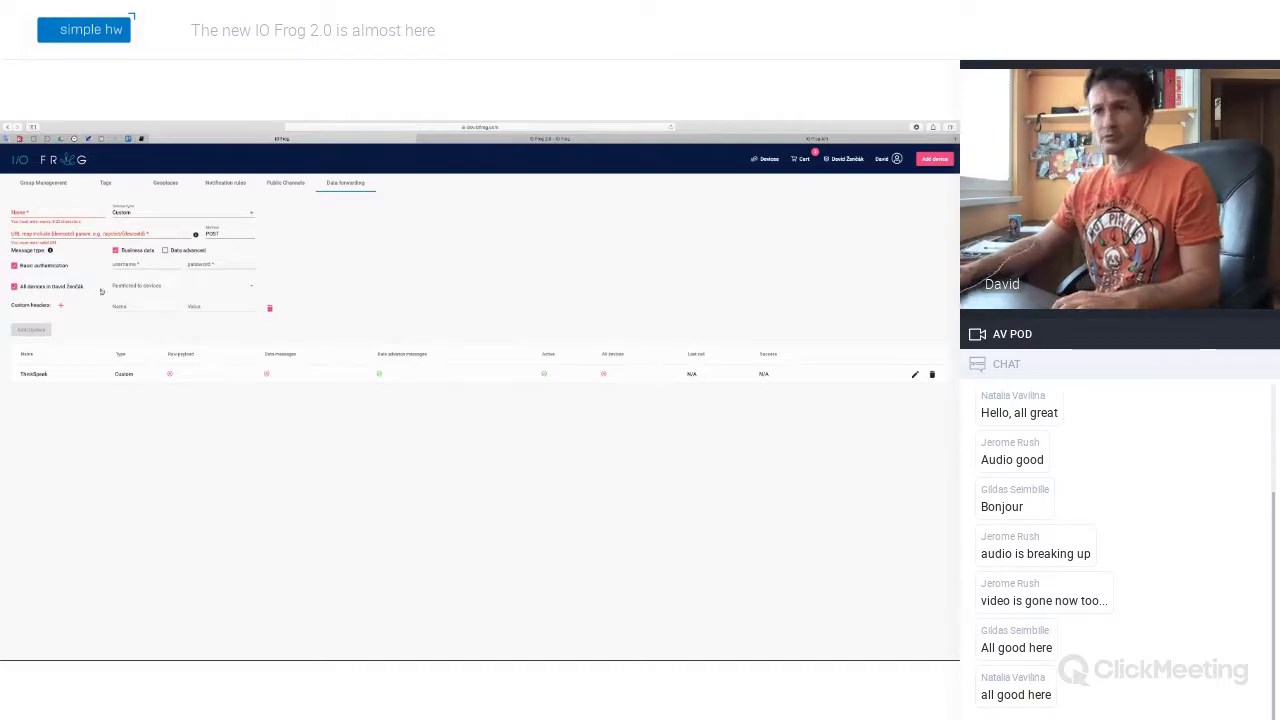
Step: Forward only Bathroom and Monitor, and add two custom header rows for three total
left_click(14, 286)
left_click(140, 286)
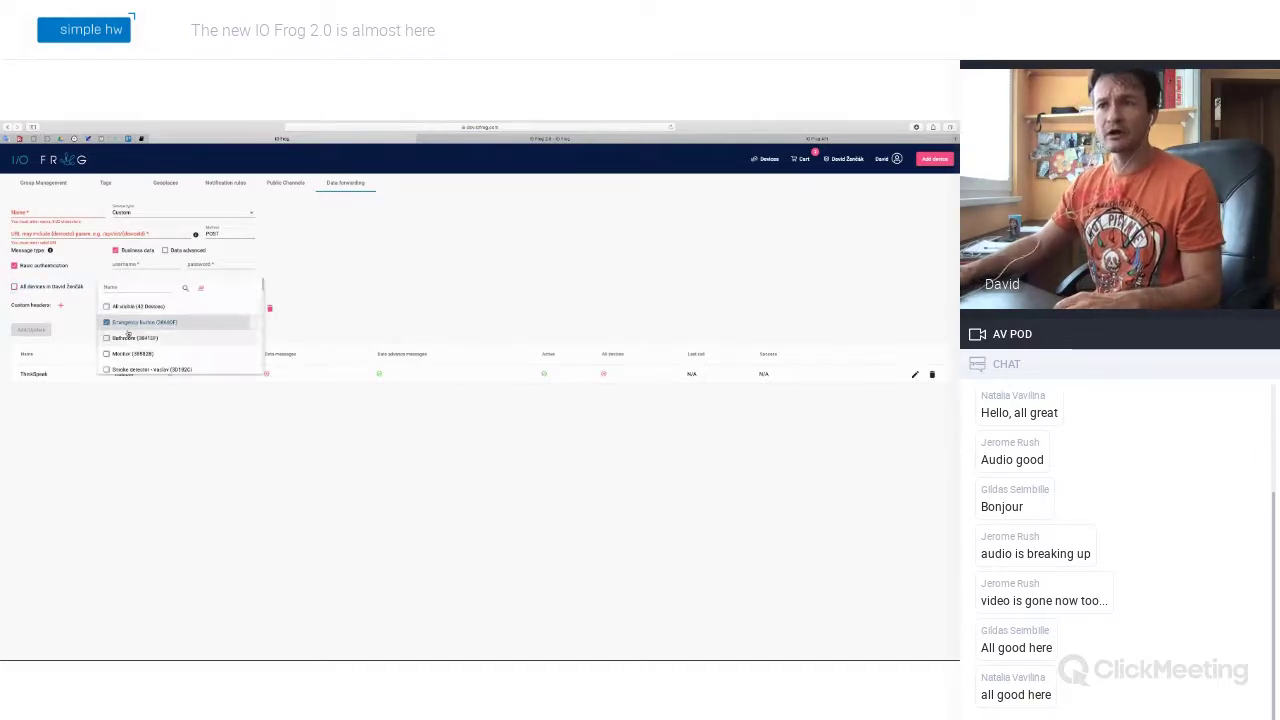
left_click(128, 337)
left_click(128, 353)
left_click(317, 281)
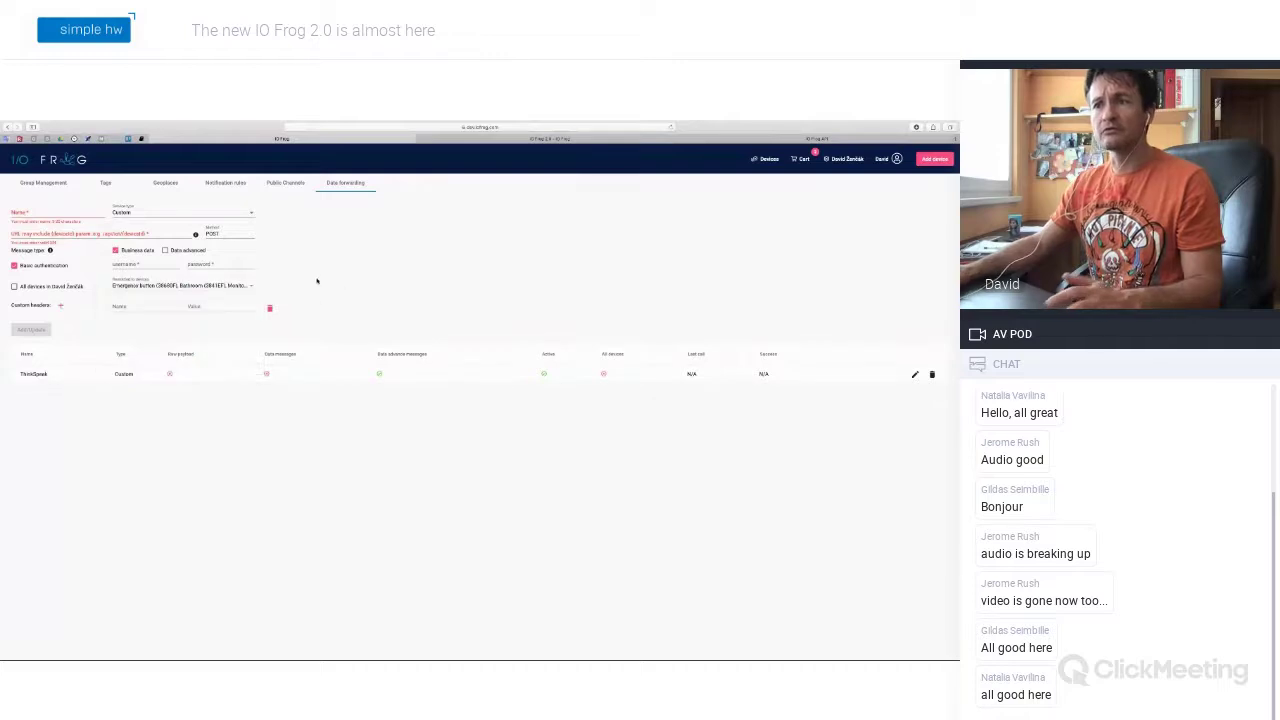
left_click(60, 305)
left_click(59, 306)
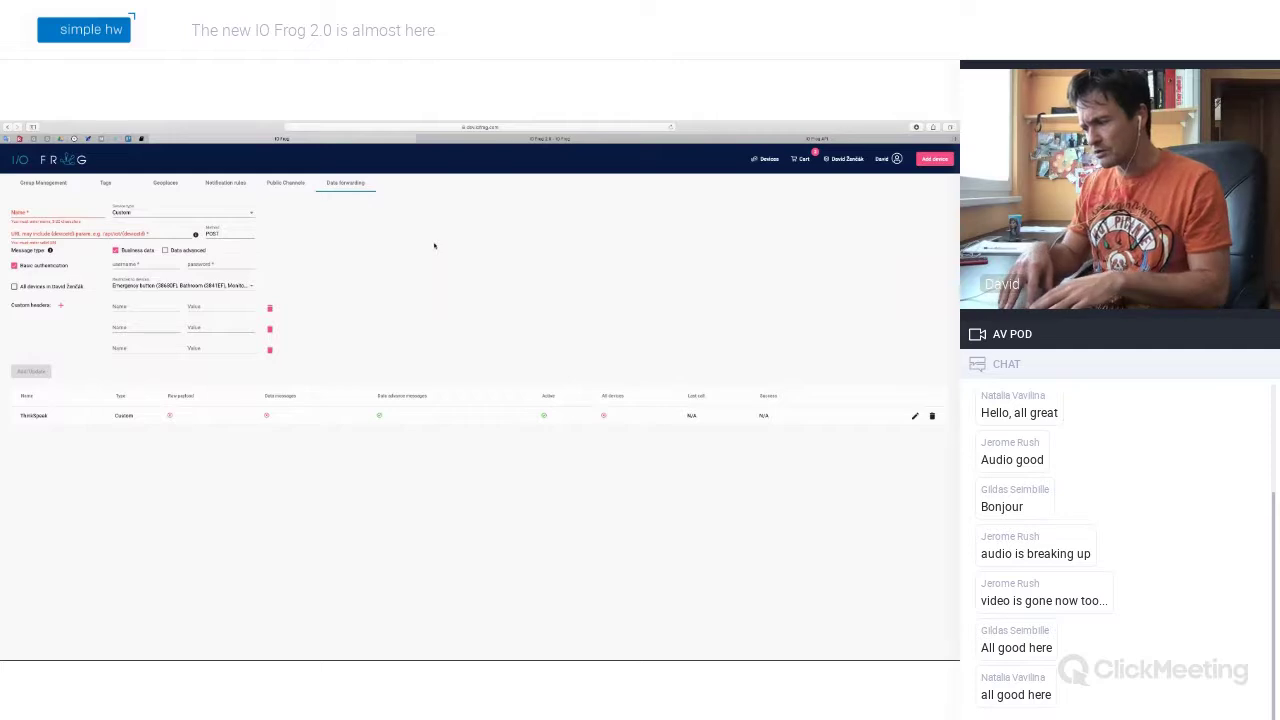
Step: Show the cart with two '1 Year platform access only' items and PayPal checkout
left_click(802, 162)
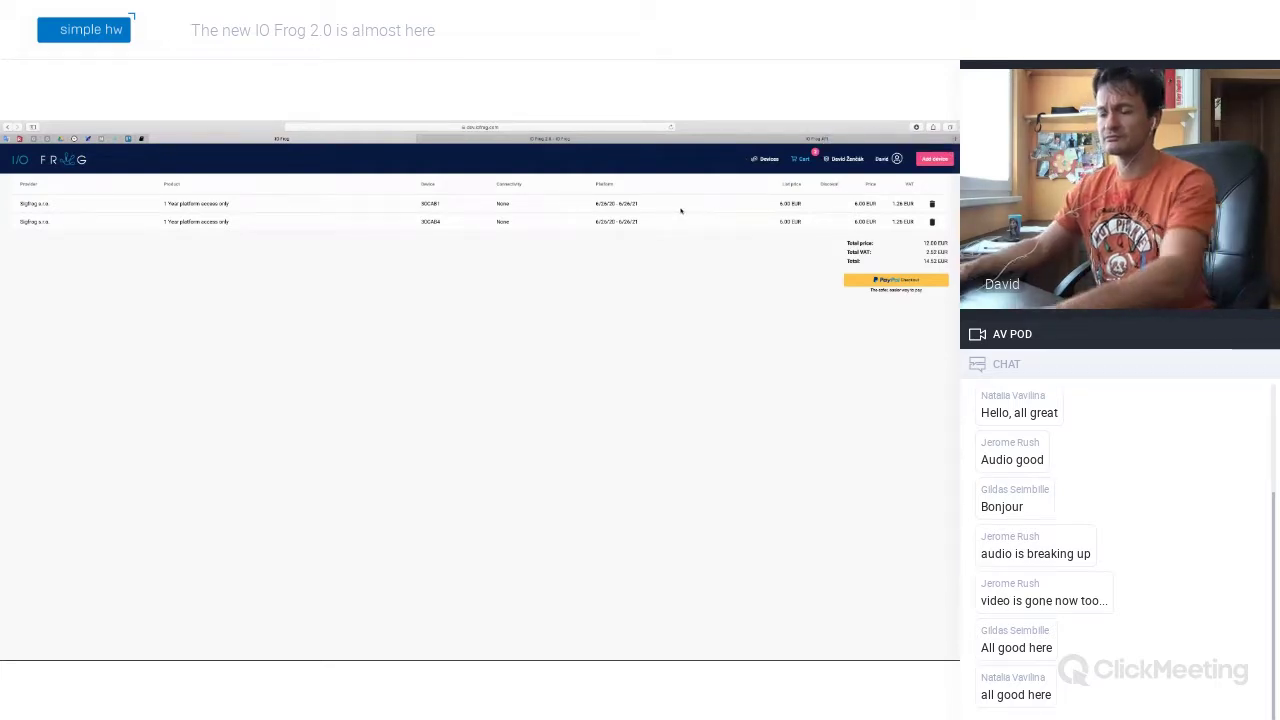
Step: Switch away and back to the browser, then return to the Devices dashboard
key("super+Tab")
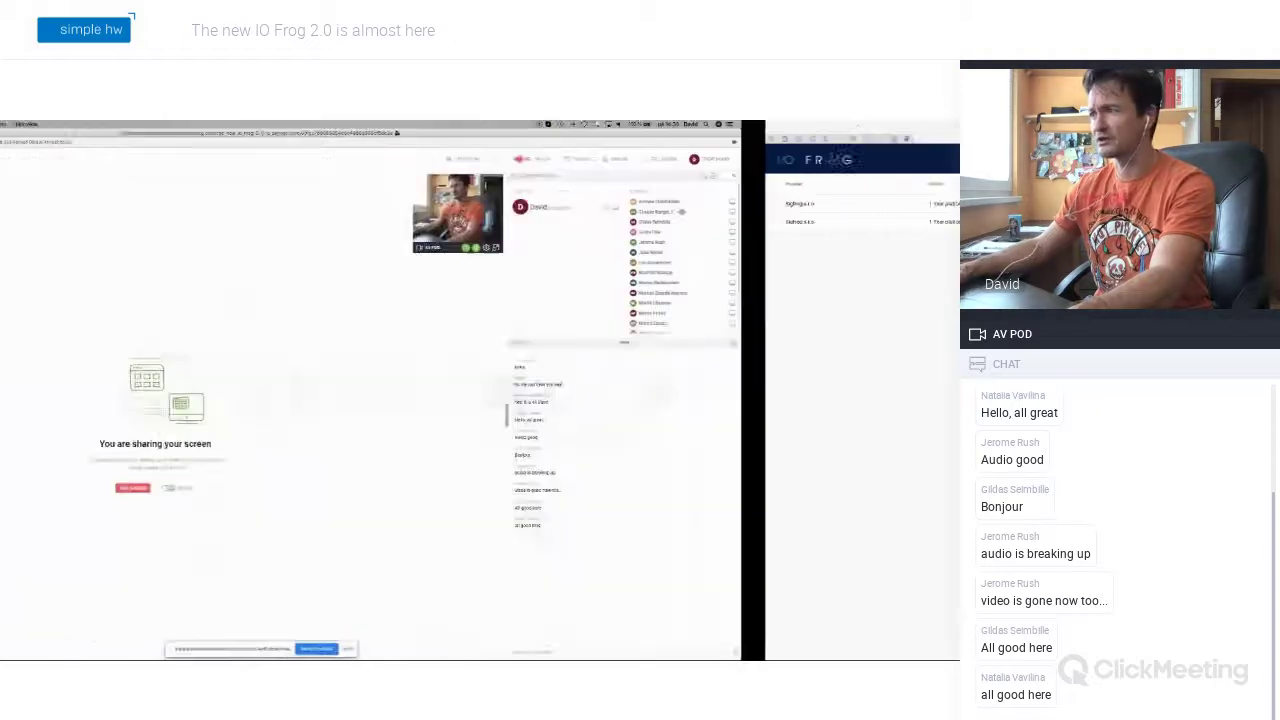
key("super+Tab")
left_click(772, 161)
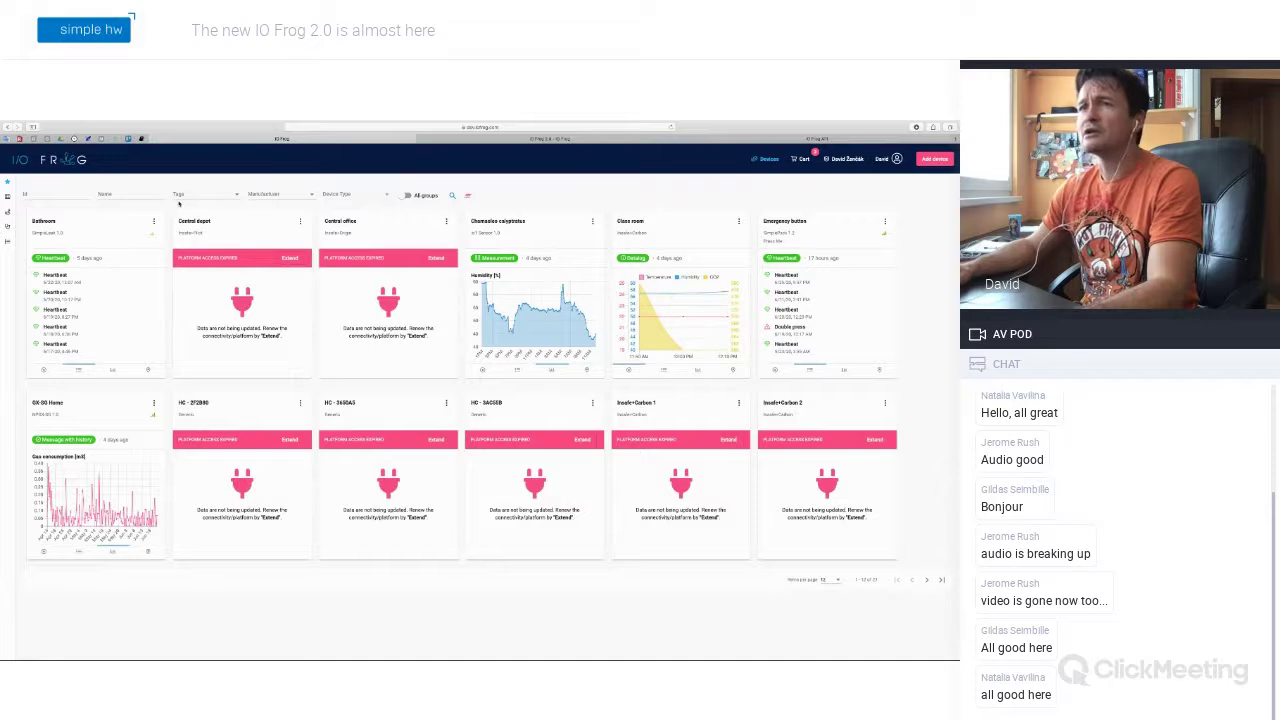
Step: Filter devices by manufacturer Betacontrol, pick device types, and include all groups
left_click(181, 196)
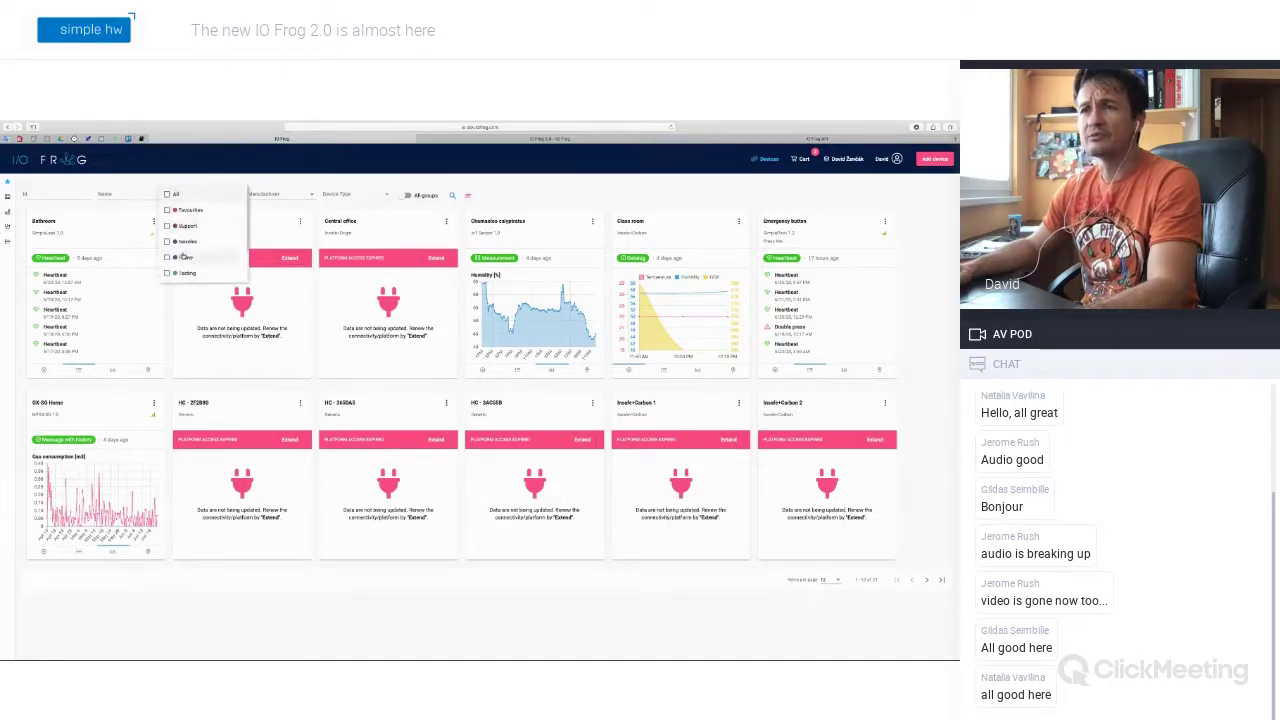
left_click(270, 194)
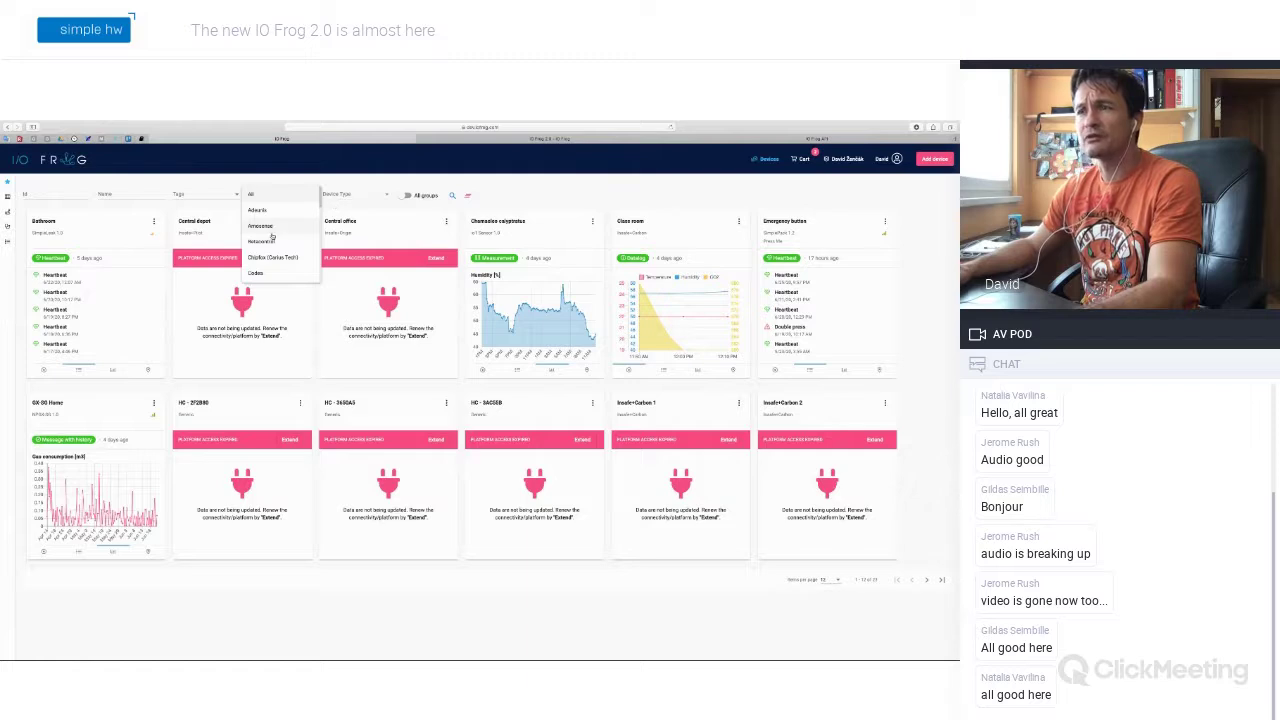
left_click(292, 241)
left_click(337, 196)
left_click(418, 210)
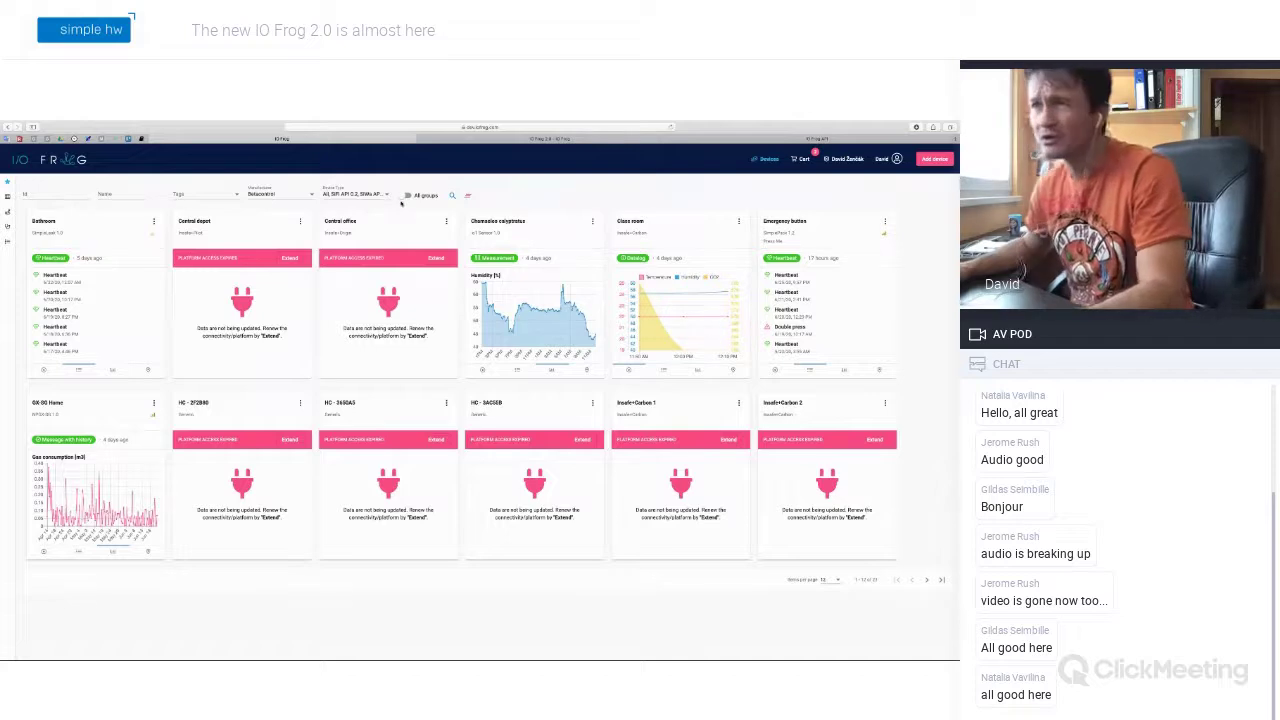
left_click(405, 195)
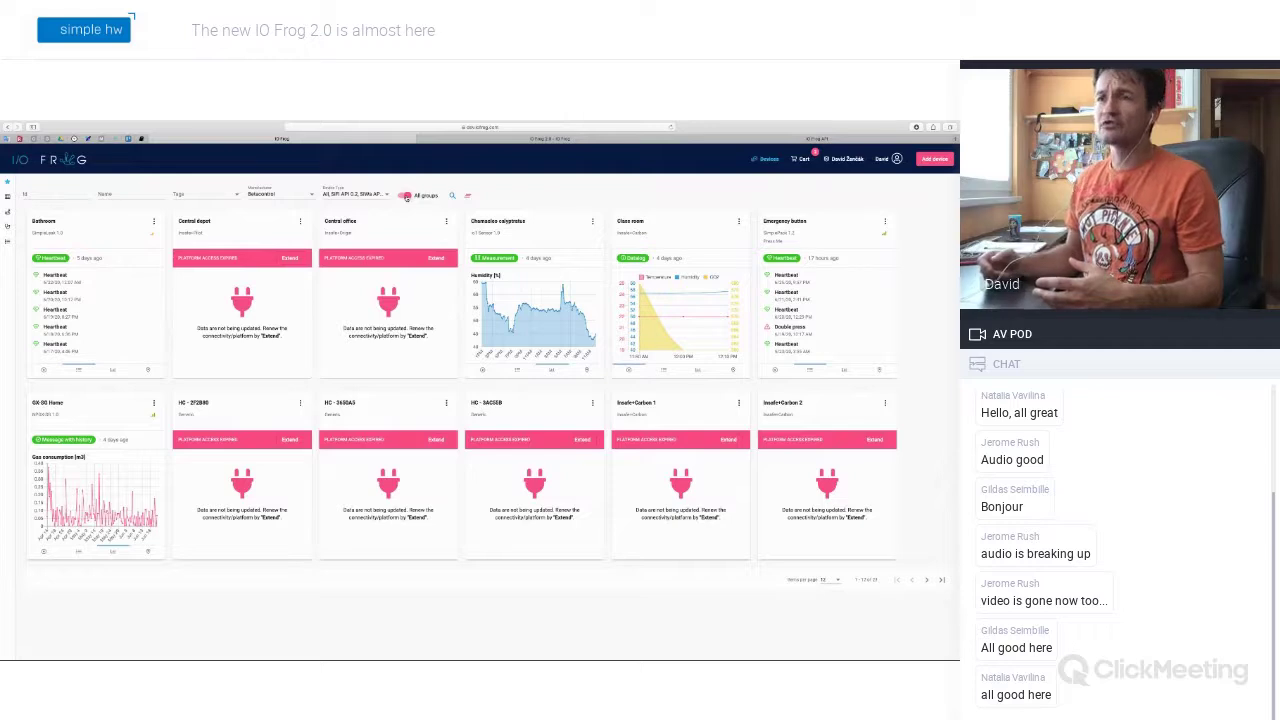
Step: Apply the device filters, move to the Name field, and switch to the table view
left_click(452, 196)
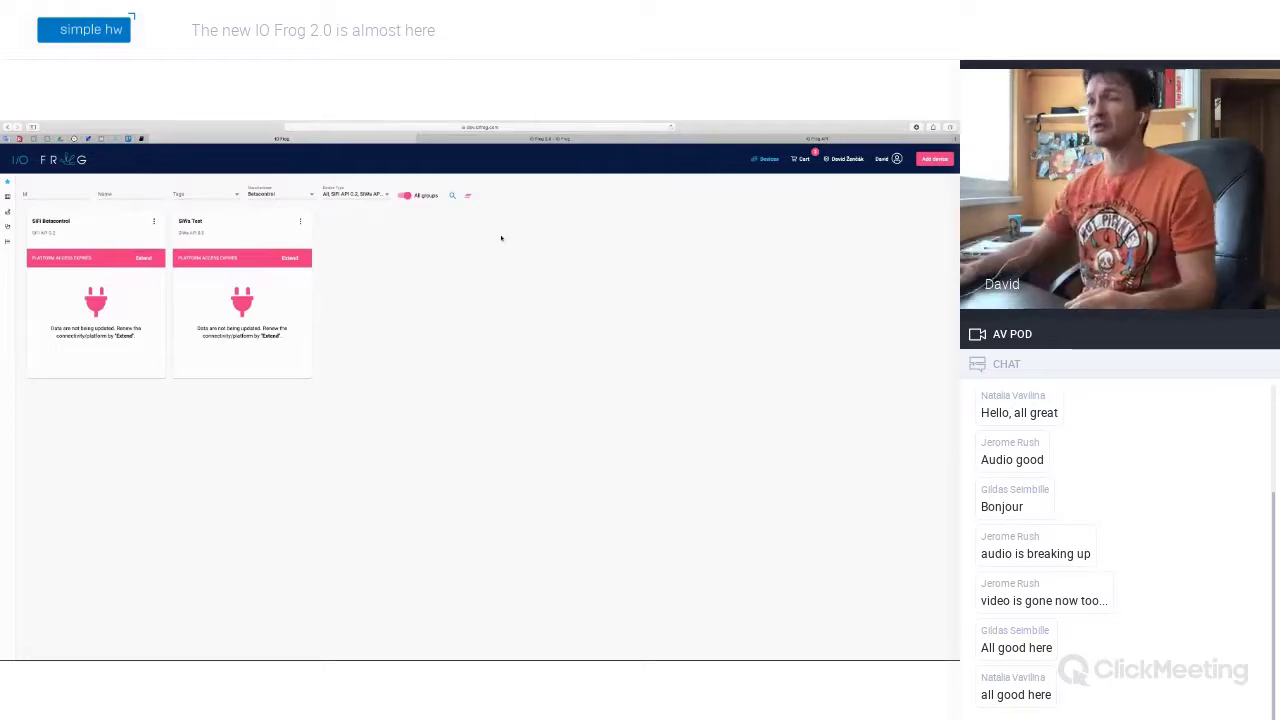
key("Tab")
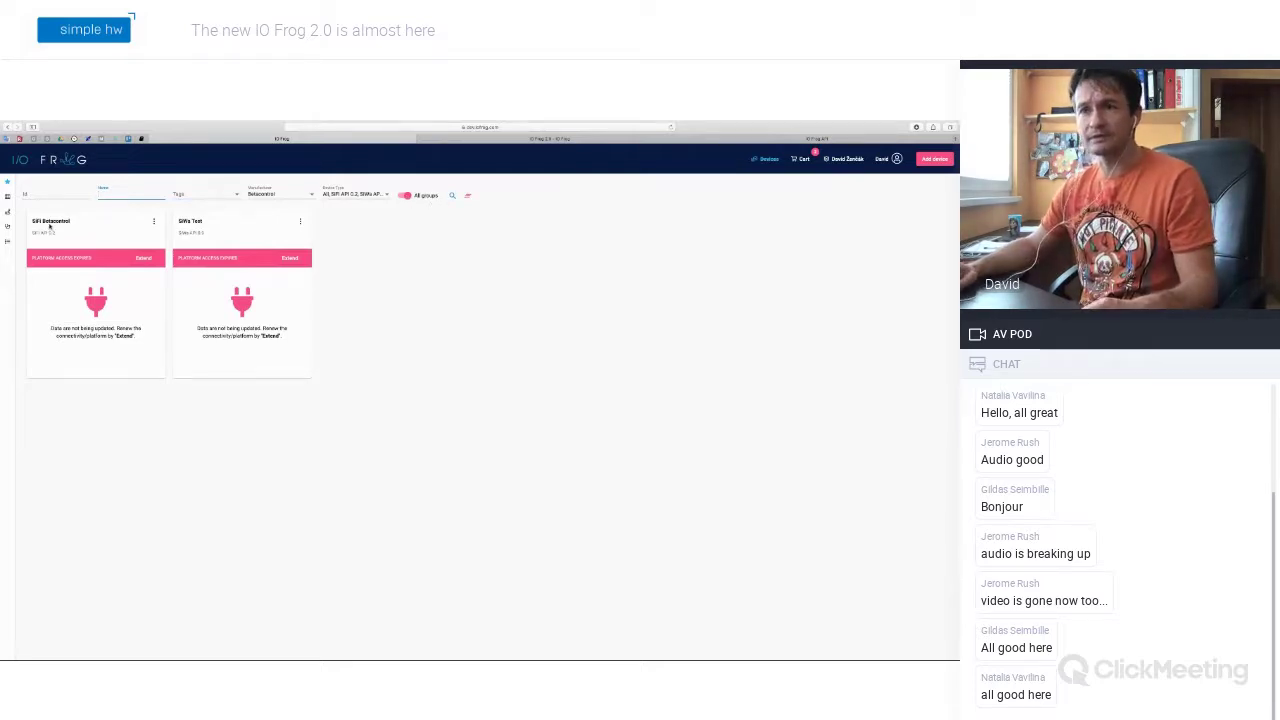
left_click(20, 237)
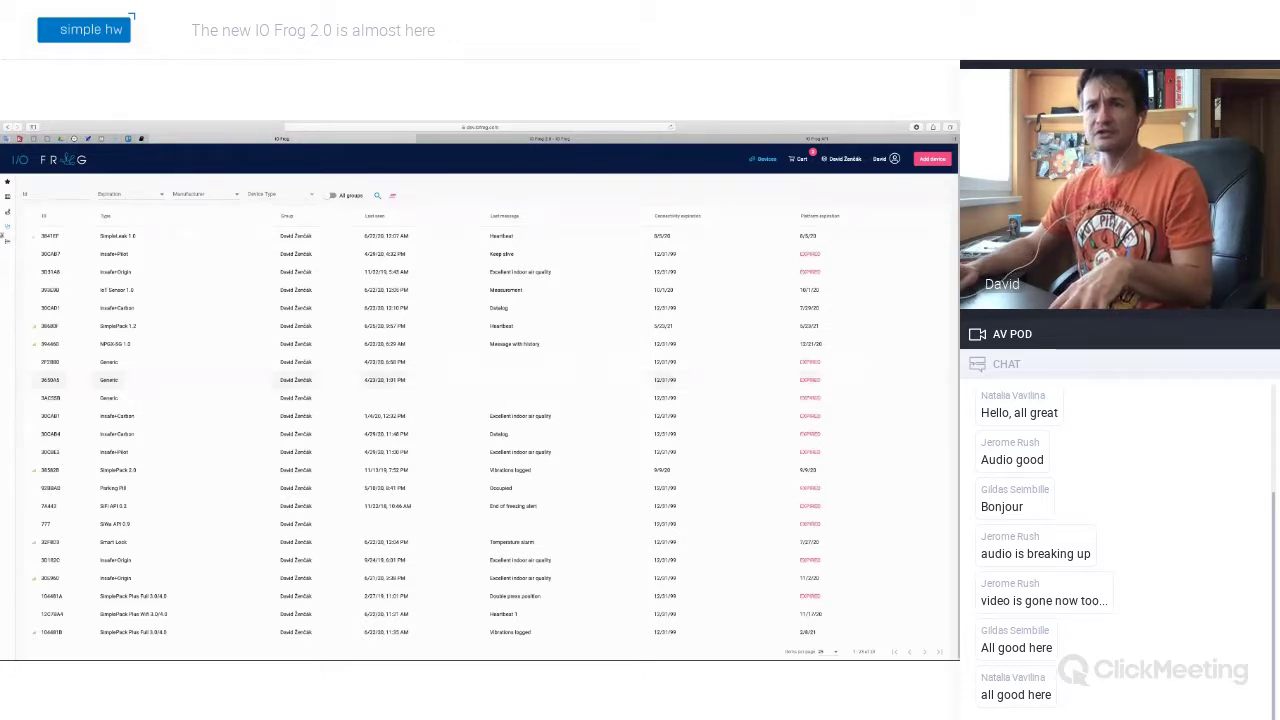
Step: Show the messages log listing each message's device, type, content and sequence number
left_click(8, 242)
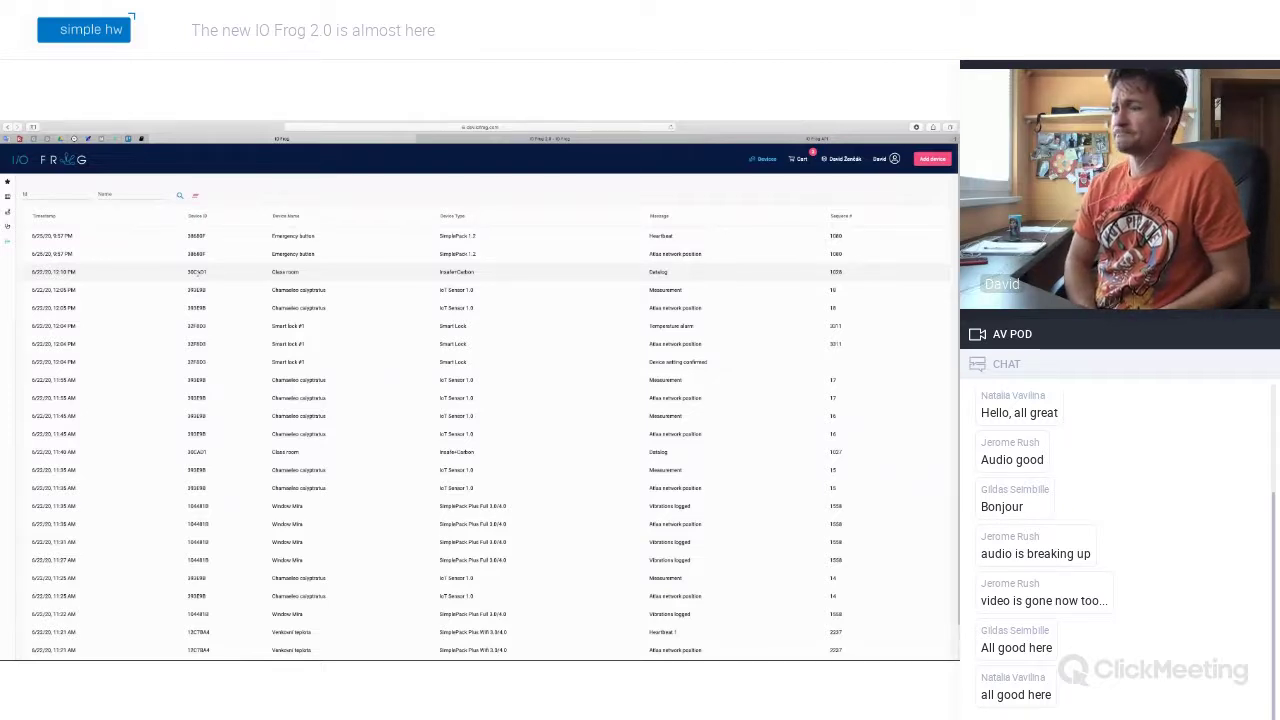
key("super+Tab")
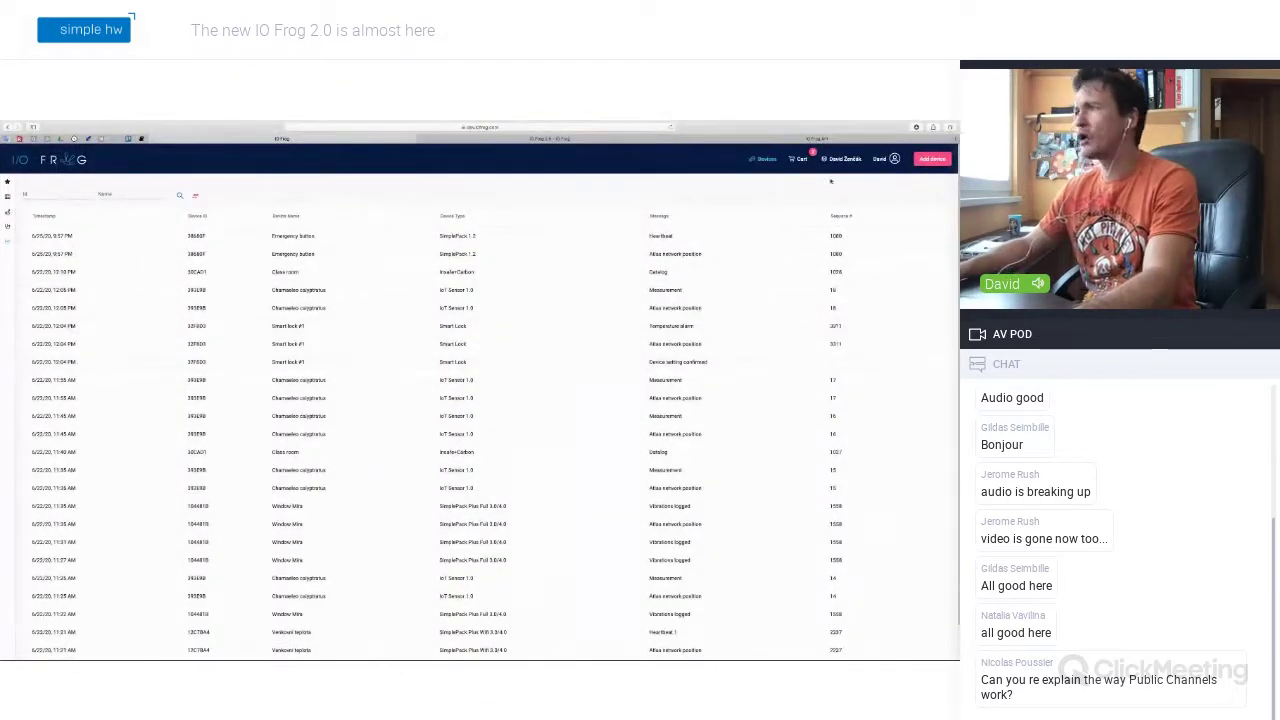
Step: Go from the account menu to Settings and show the Public Channels tab
left_click(845, 159)
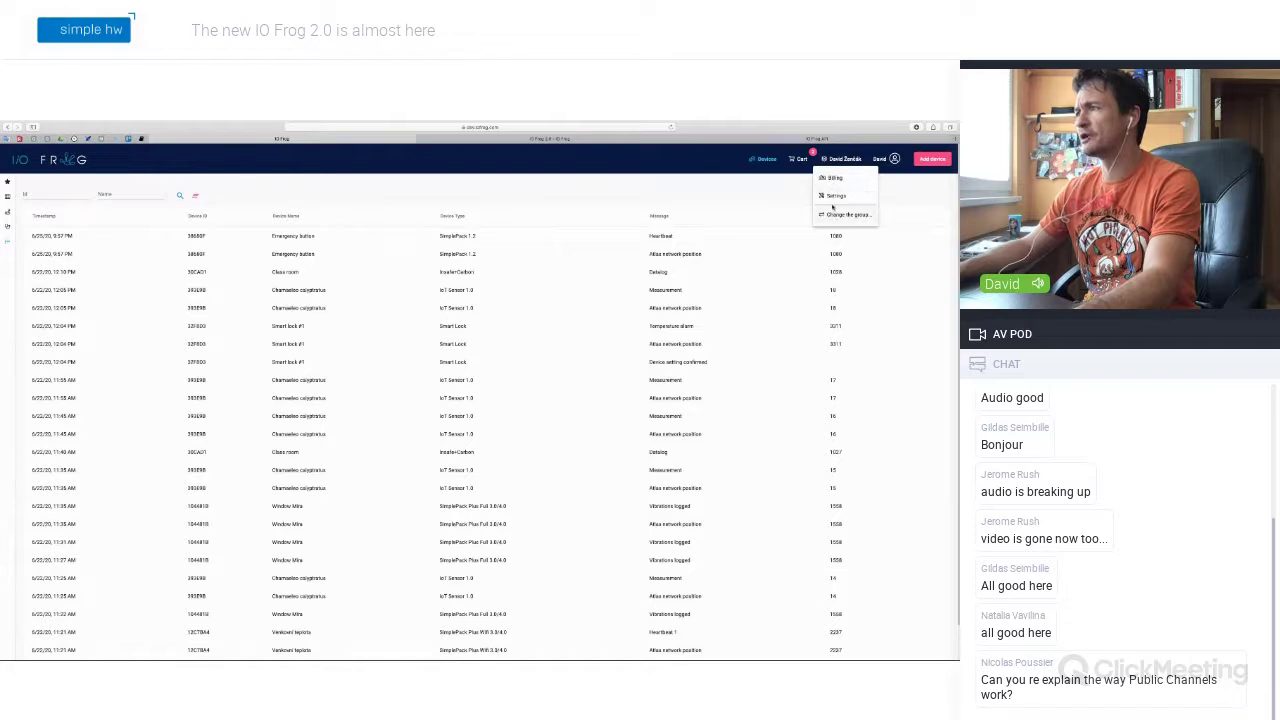
left_click(829, 197)
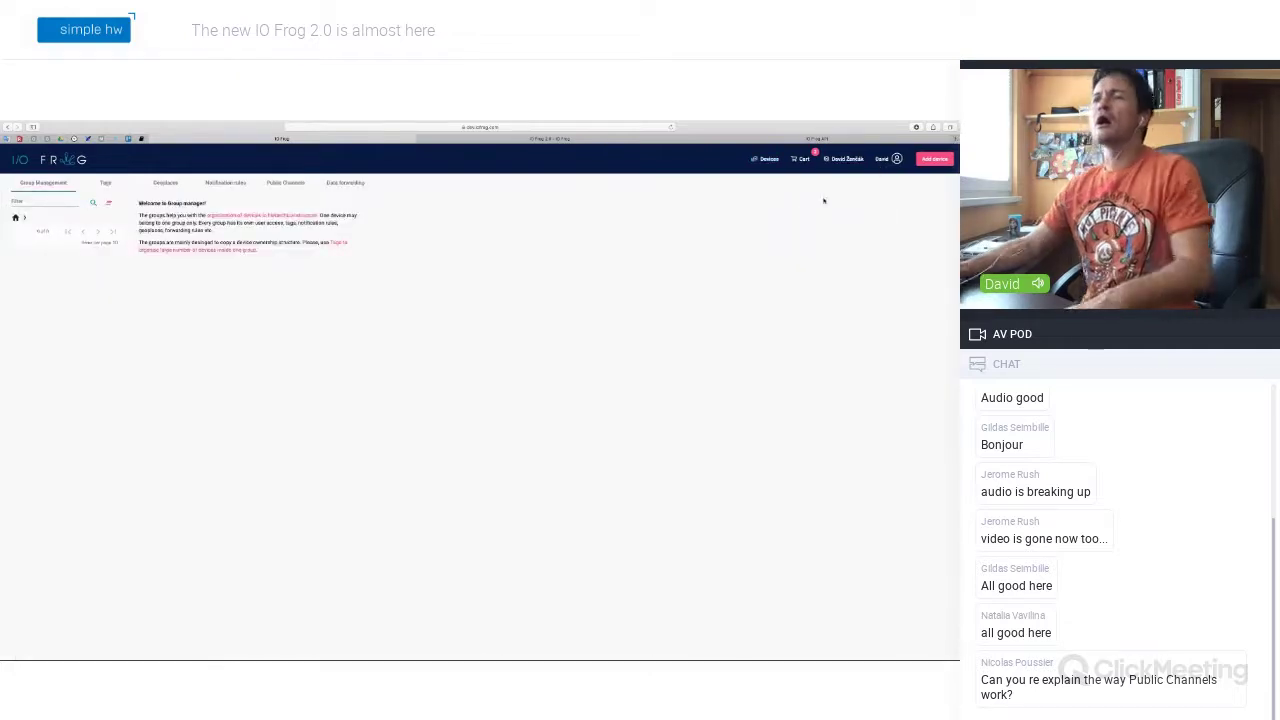
left_click(285, 182)
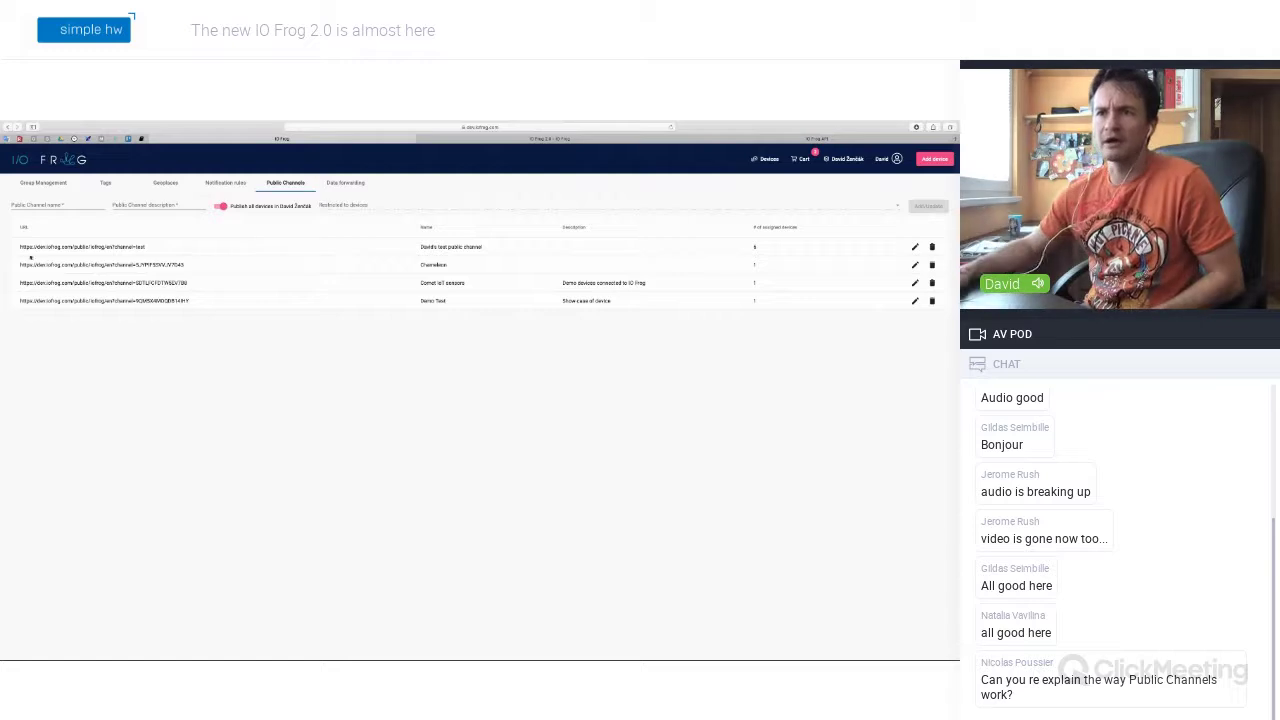
Step: Highlight the second public channel's URL in the Public Channels list
left_click_drag(20, 264, 195, 267)
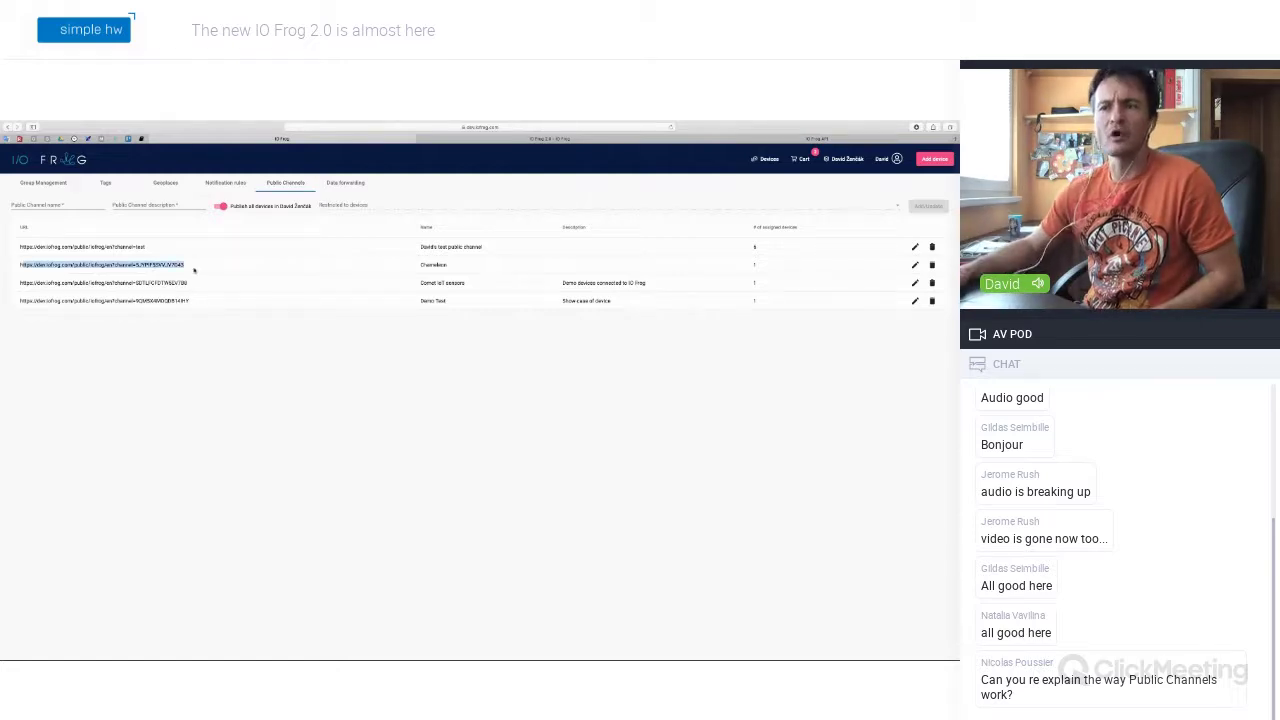